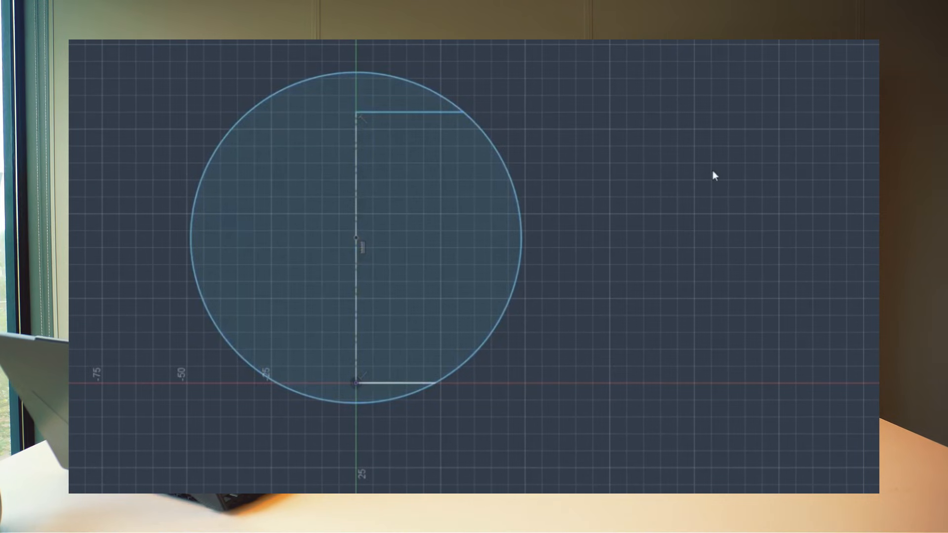
Trim away the large outer portion of the circle, leaving only the arc between the two horizontal lines
click(148, 39)
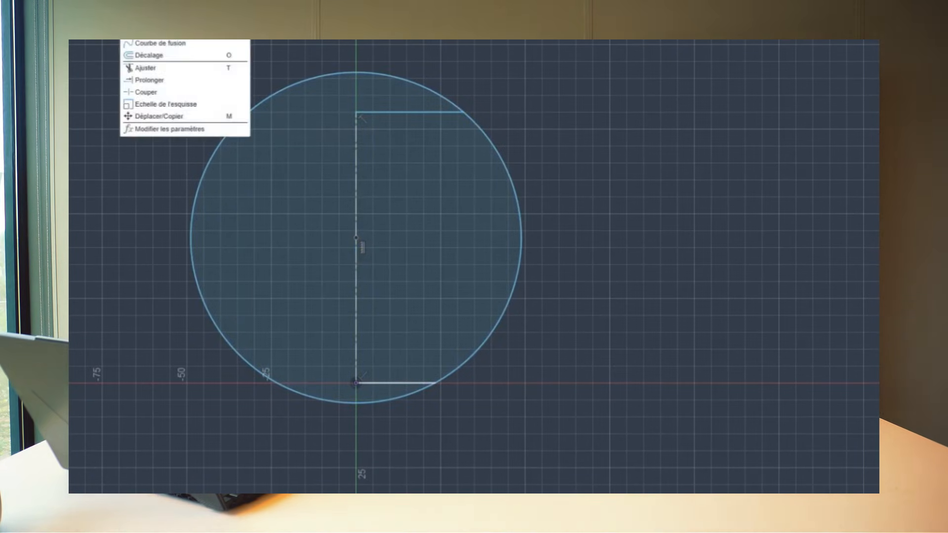
click(148, 65)
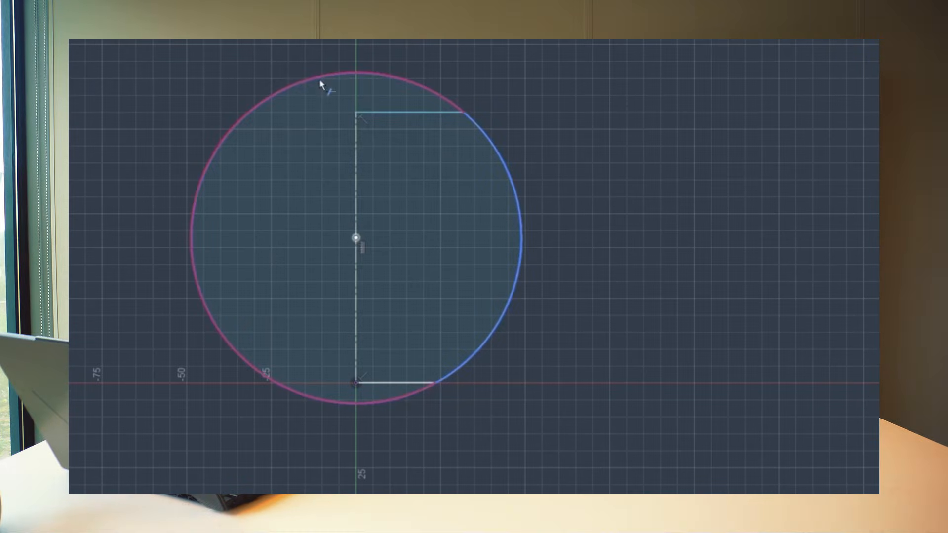
click(322, 85)
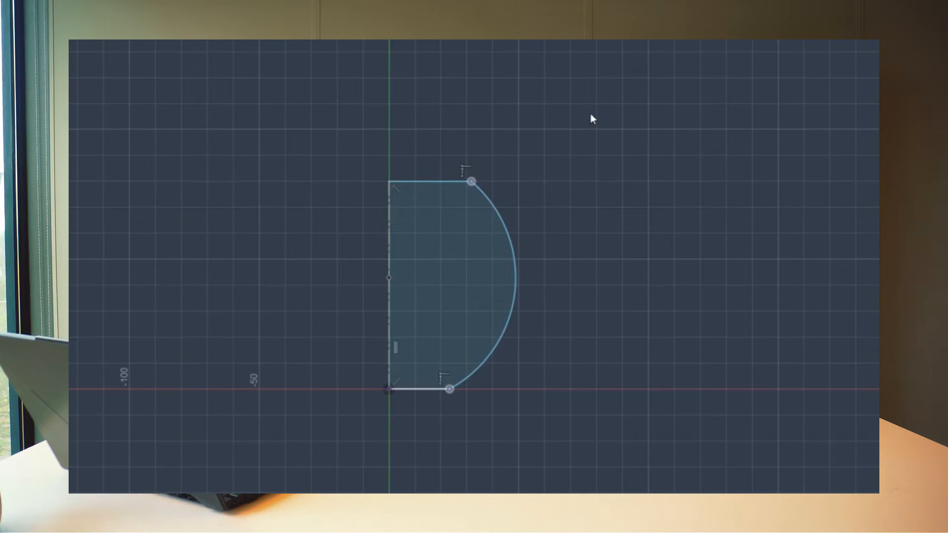
Align the arc's two endpoints vertically with a horizontal/vertical constraint
click(471, 182)
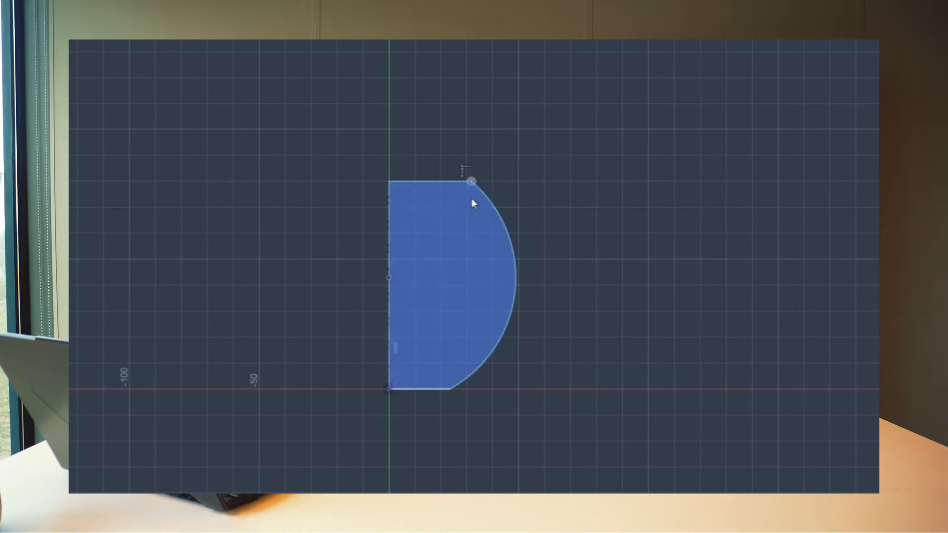
click(253, 8)
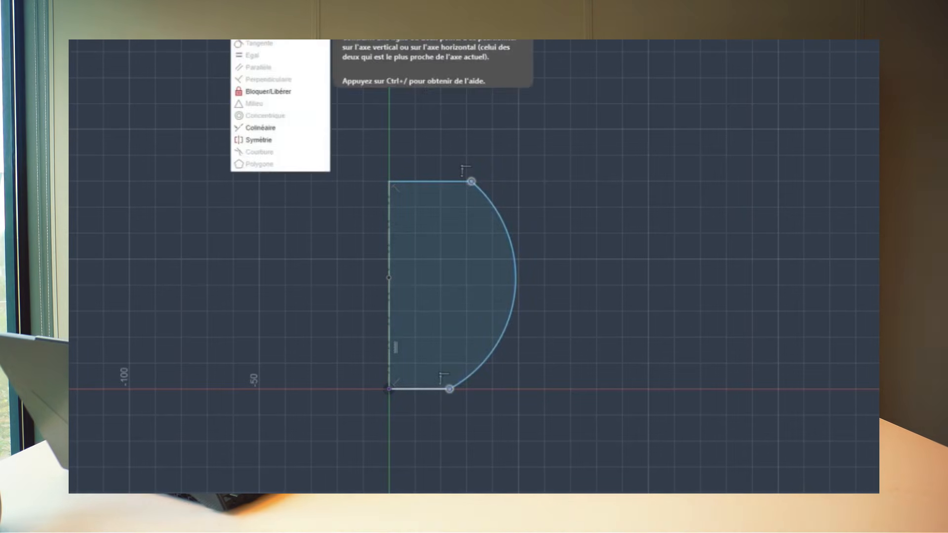
click(263, 19)
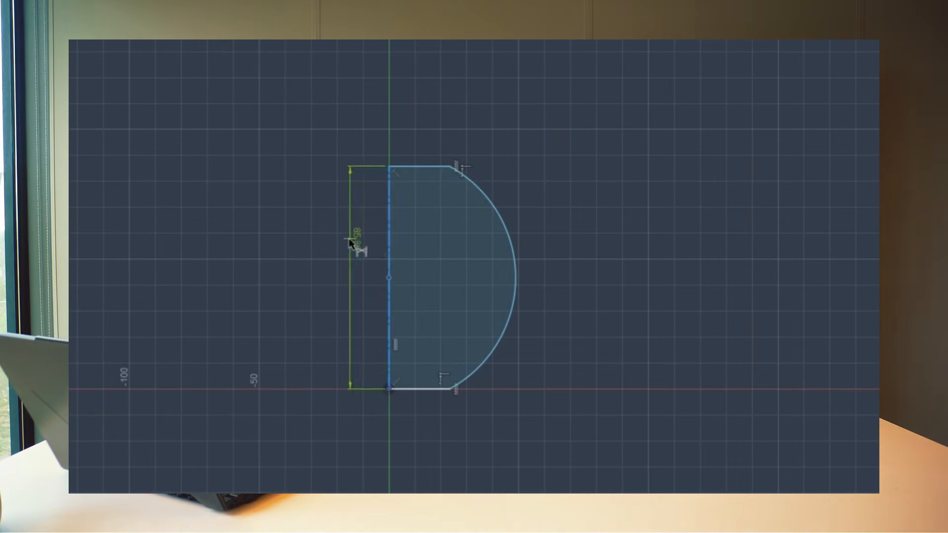
Dimension the vertical axis line at 100 mm and the arc's radius at 60 mm
text(0)
key(Return)
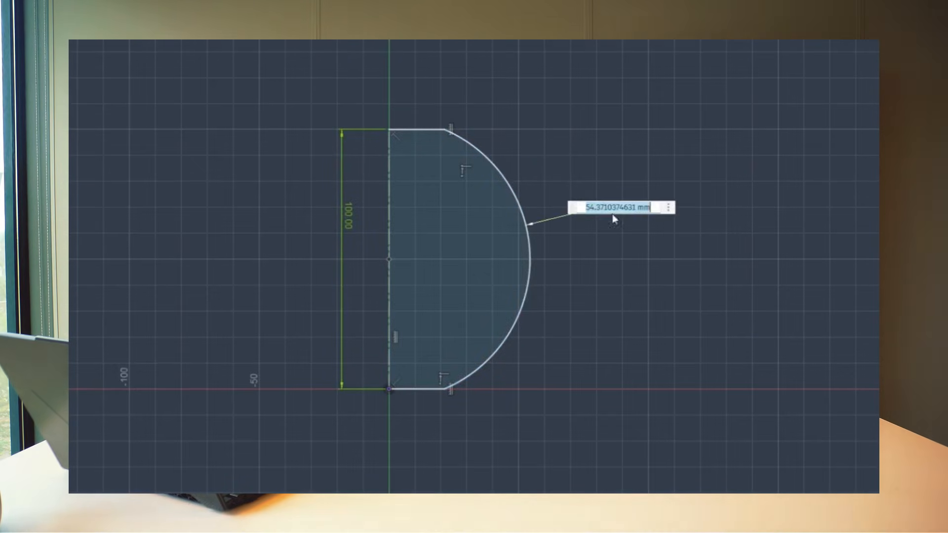
key(Return)
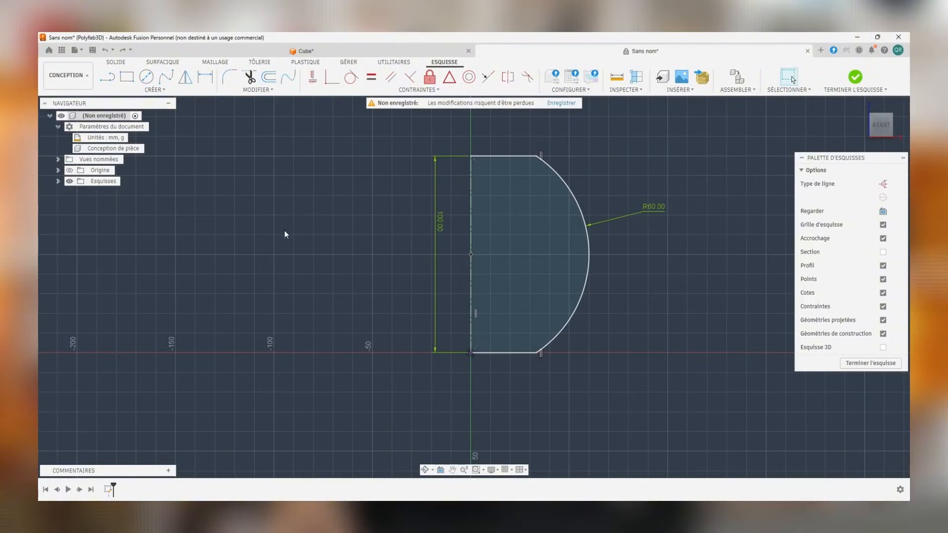
Offset the closed contour inward by 5 mm
click(273, 78)
click(564, 173)
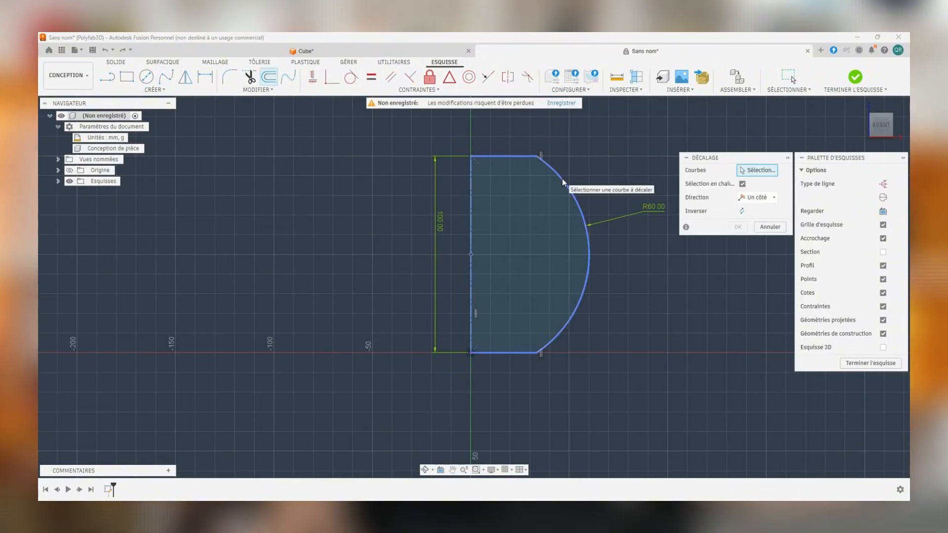
scroll(514, 237, up, 3)
drag(585, 154, 561, 176)
click(741, 241)
scroll(593, 144, up, 3)
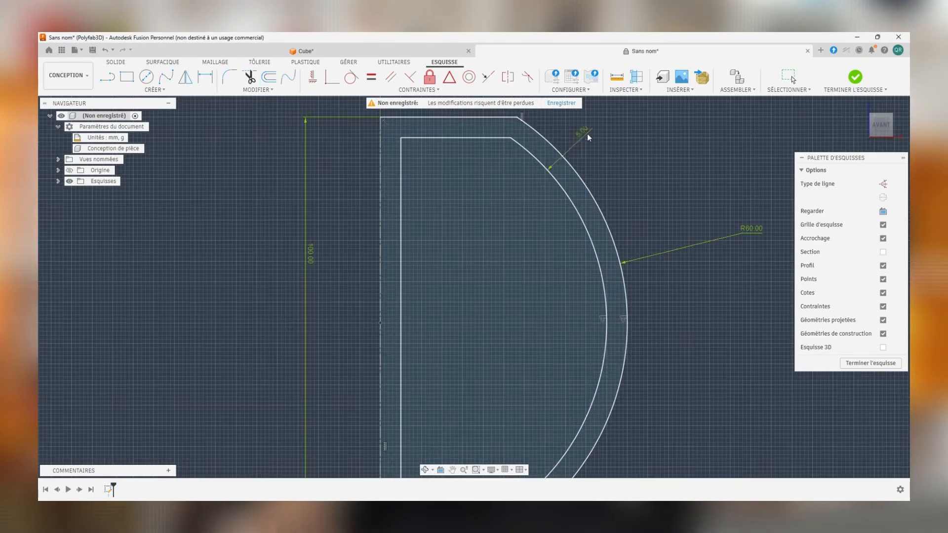
scroll(636, 131, down, 2)
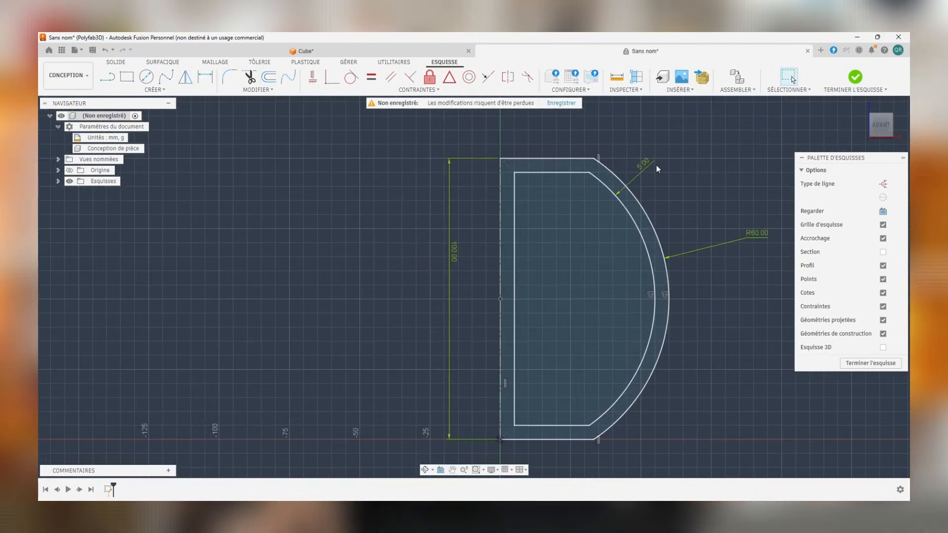
Draw closing lines from the inner contour's lower corner to the axis and between the inner and outer arcs' upper ends
key(l)
scroll(492, 448, up, 2)
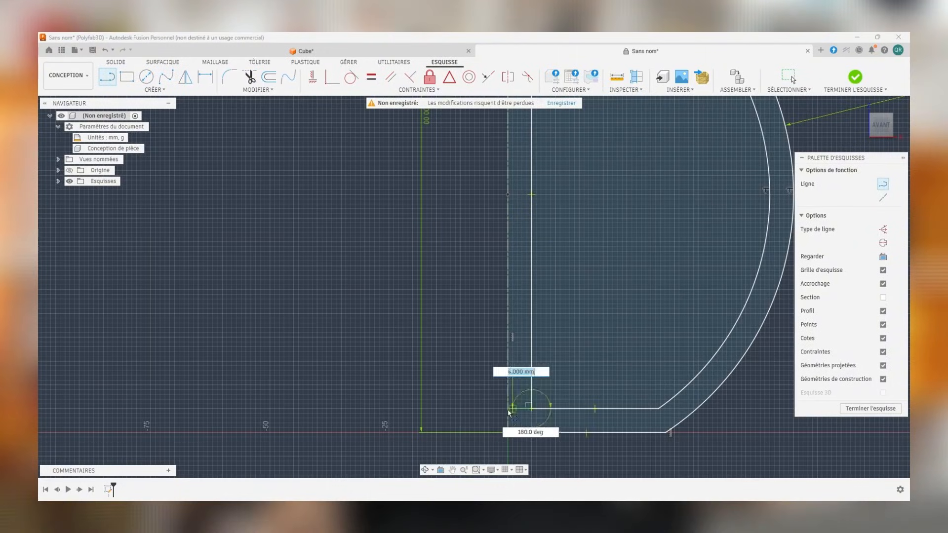
key(Escape)
scroll(509, 413, down, 3)
scroll(664, 214, up, 4)
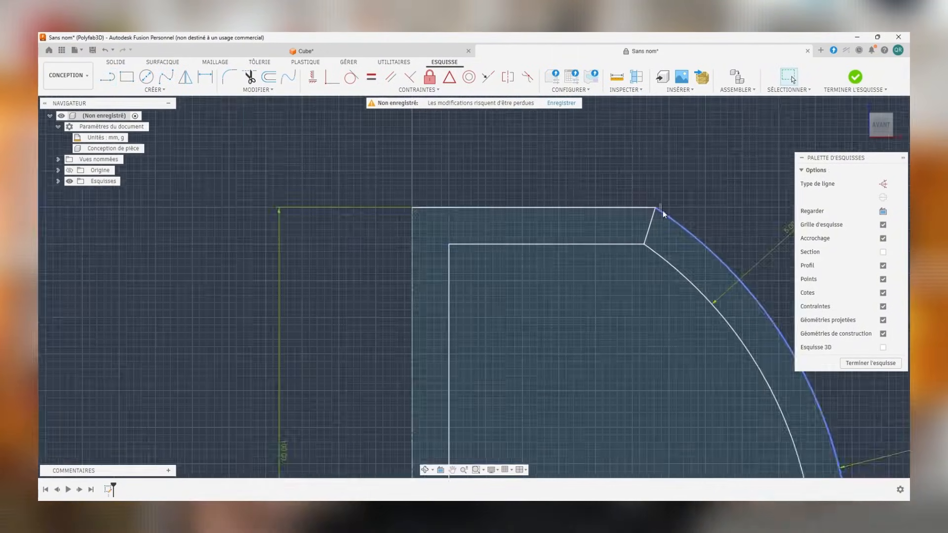
scroll(666, 195, down, 1)
scroll(662, 179, down, 3)
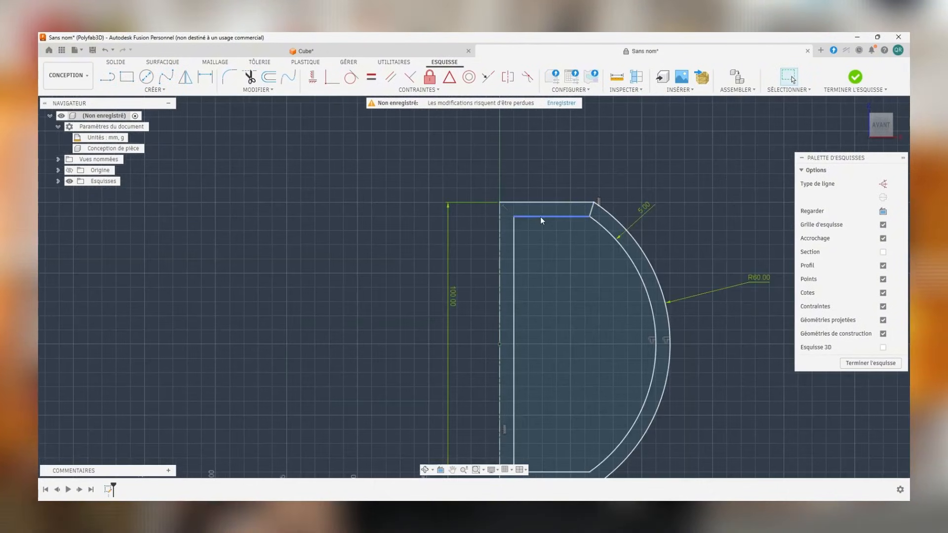
Convert both upper horizontal lines and the inner vertical line to construction geometry, and finish the sketch
scroll(627, 165, down, 1)
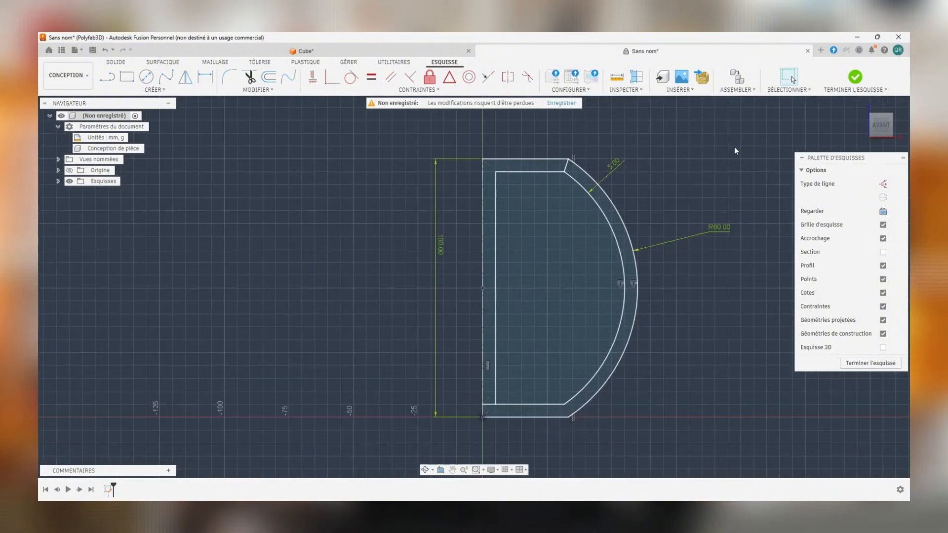
scroll(617, 136, down, 1)
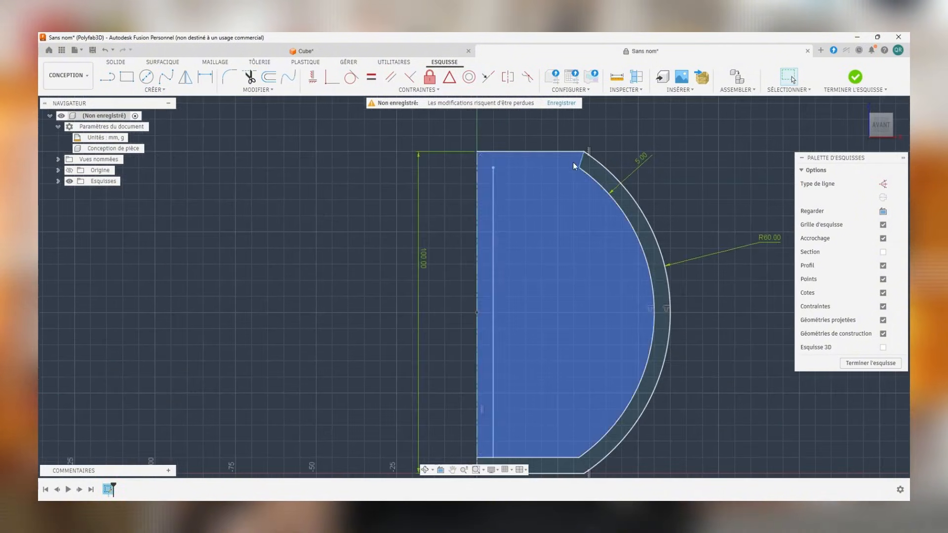
scroll(571, 155, up, 3)
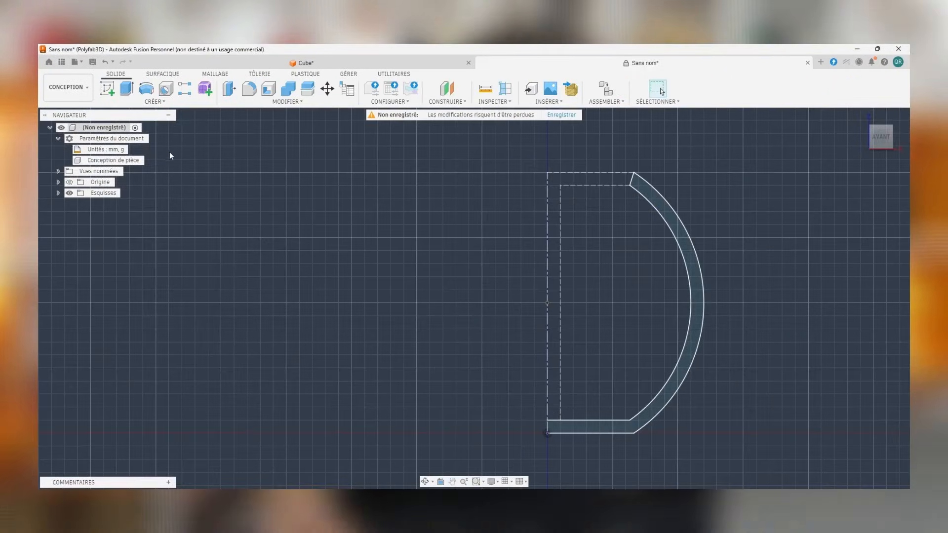
Revolve the thin wall profile 360 degrees around the vertical axis as a new body
click(155, 90)
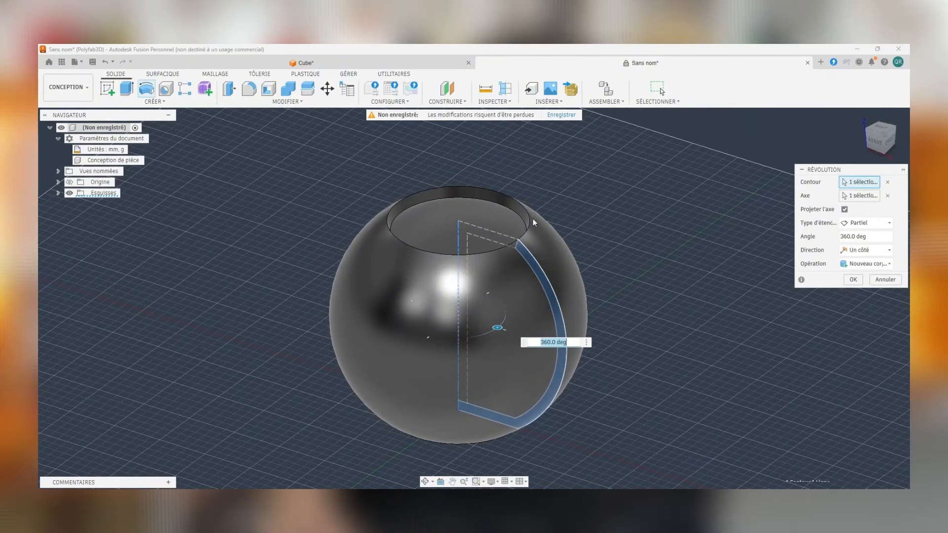
drag(493, 332, 522, 297)
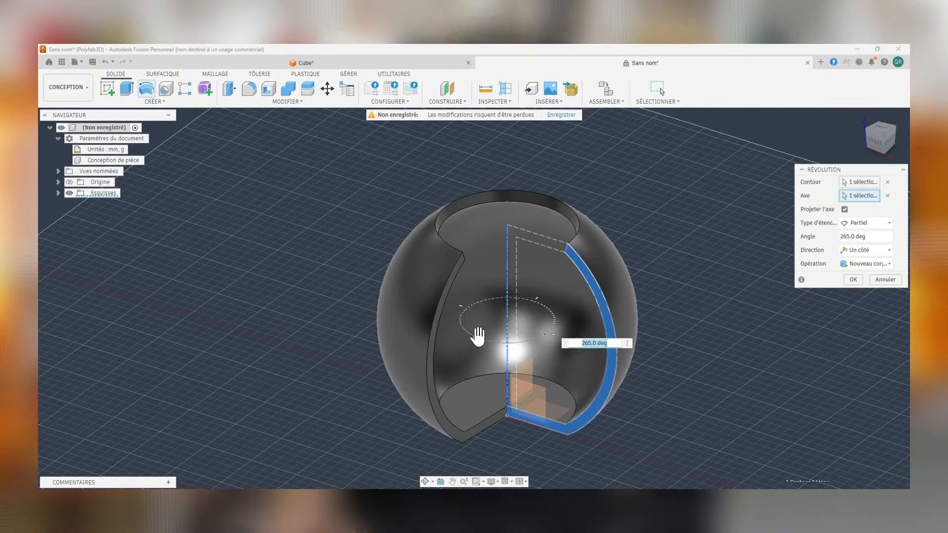
drag(478, 337, 529, 337)
key(Return)
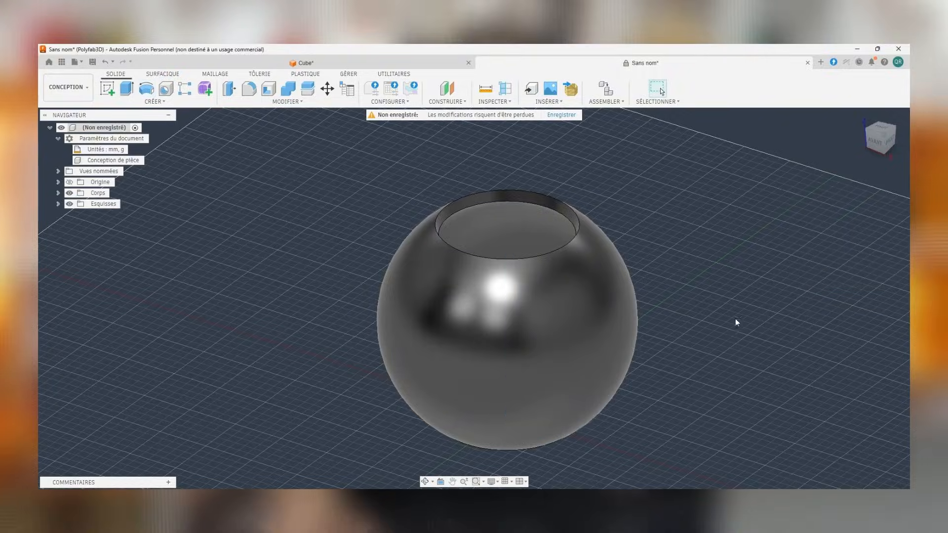
shift+middle_drag(736, 321, 700, 250)
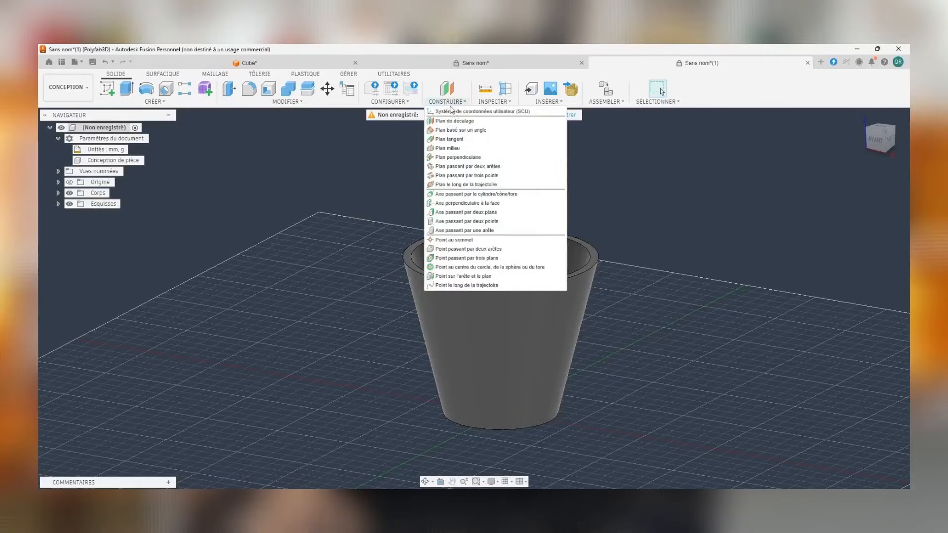
Create a construction plane tangent to the cup's outer conical face at 0 degrees
click(487, 157)
click(531, 288)
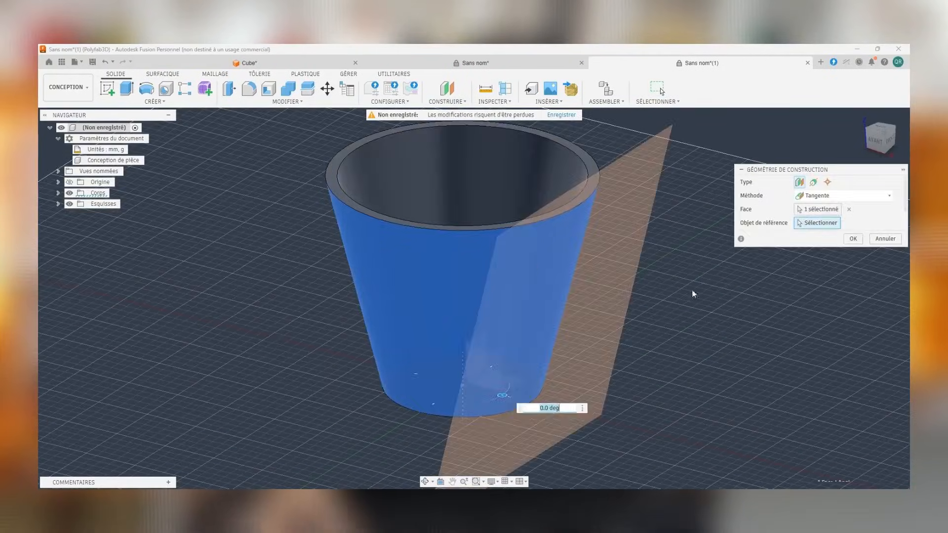
click(853, 239)
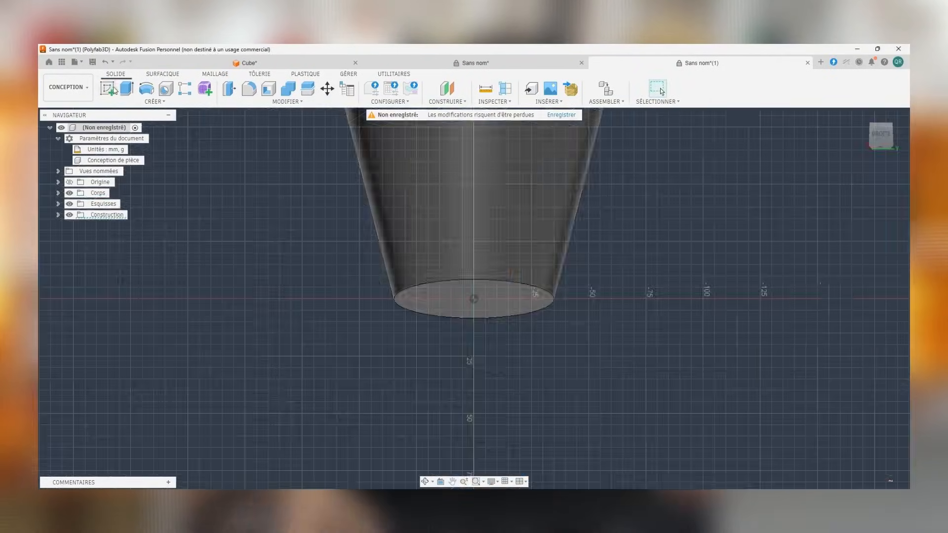
Sketch a six-sided polygon with a 10 mm size dimension on the tangent plane, above the cup's base
click(154, 101)
click(232, 171)
click(531, 367)
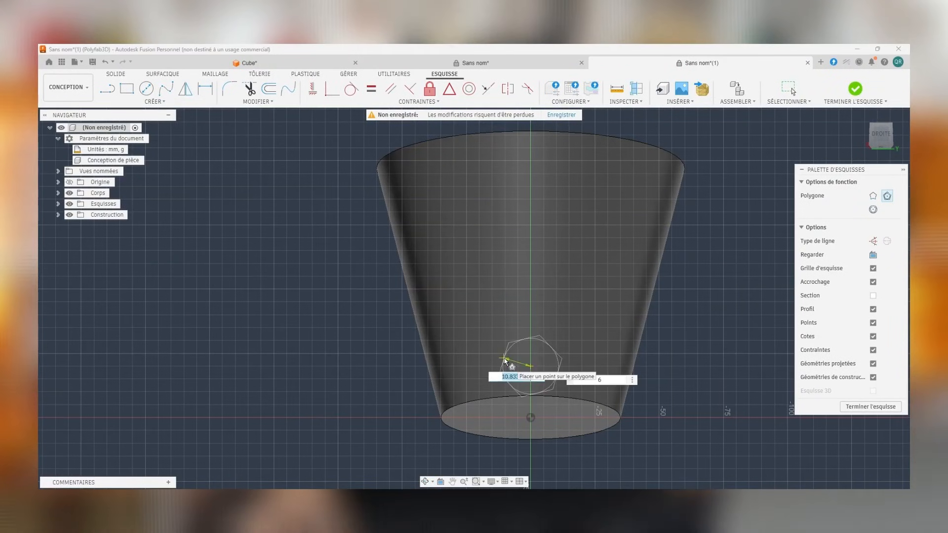
scroll(558, 353, up, 4)
text(10)
key(Return)
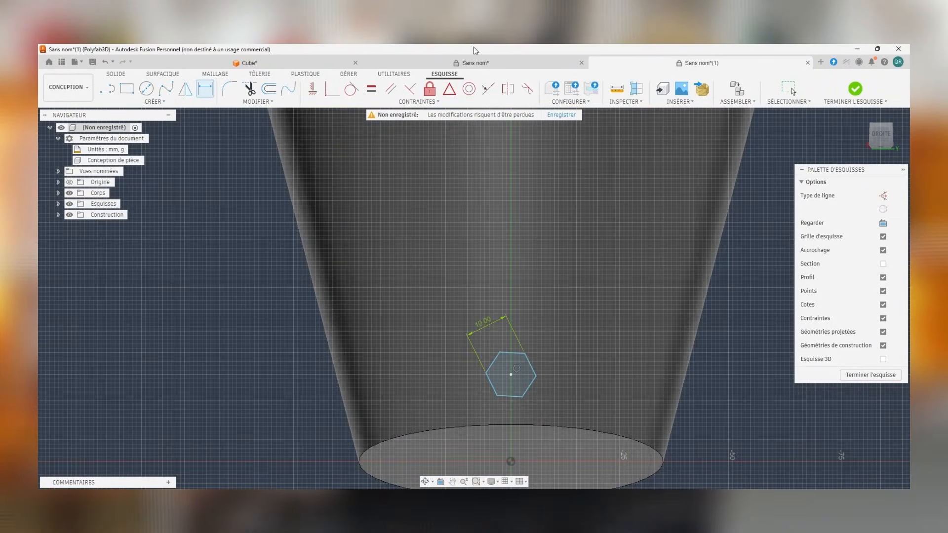
Dimension the hexagon's centre 20 mm from the origin and apply a horizontal/vertical constraint to align the two points
key(d)
scroll(478, 376, down, 2)
click(476, 365)
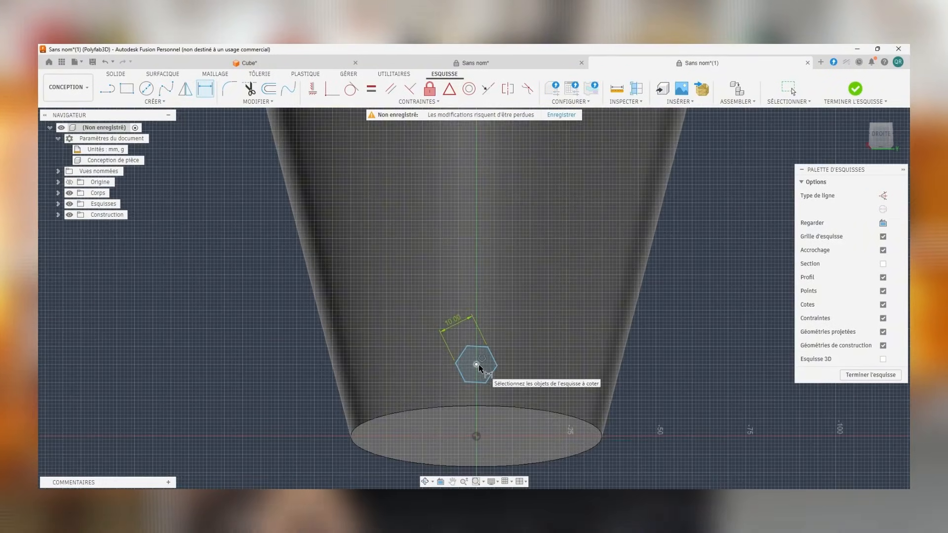
click(477, 437)
click(232, 381)
key(Return)
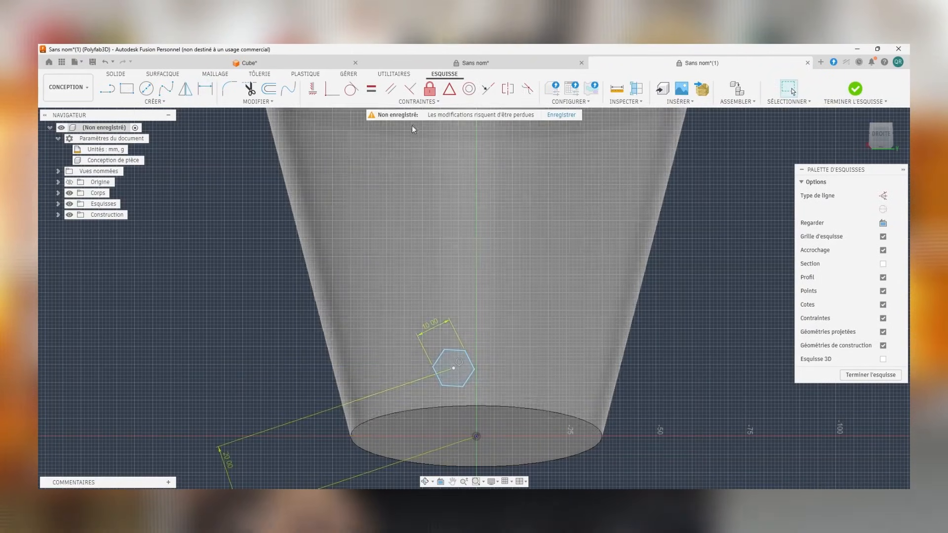
click(313, 88)
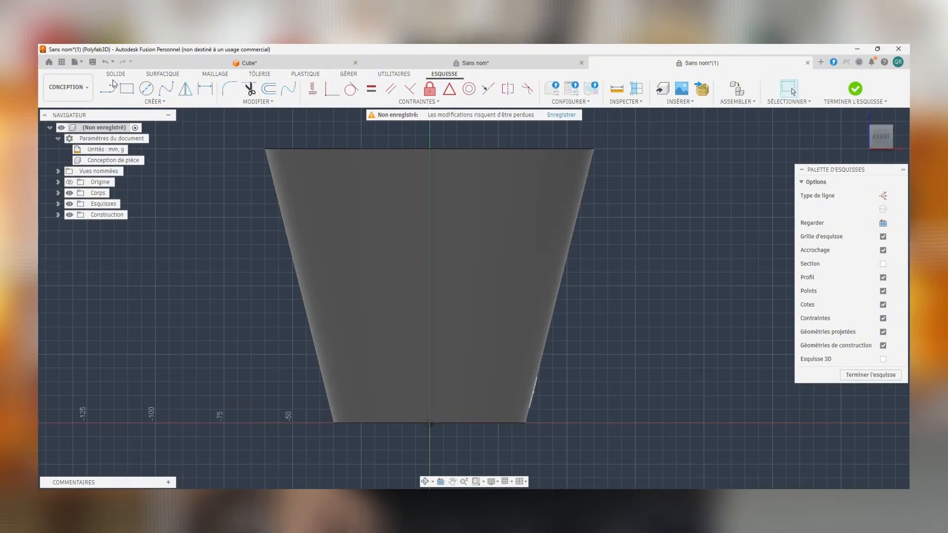
Draw an open three-segment handle path beside the cup: horizontally outward near the base, vertically up, and horizontally back to the wall
click(109, 87)
scroll(405, 355, up, 3)
click(621, 393)
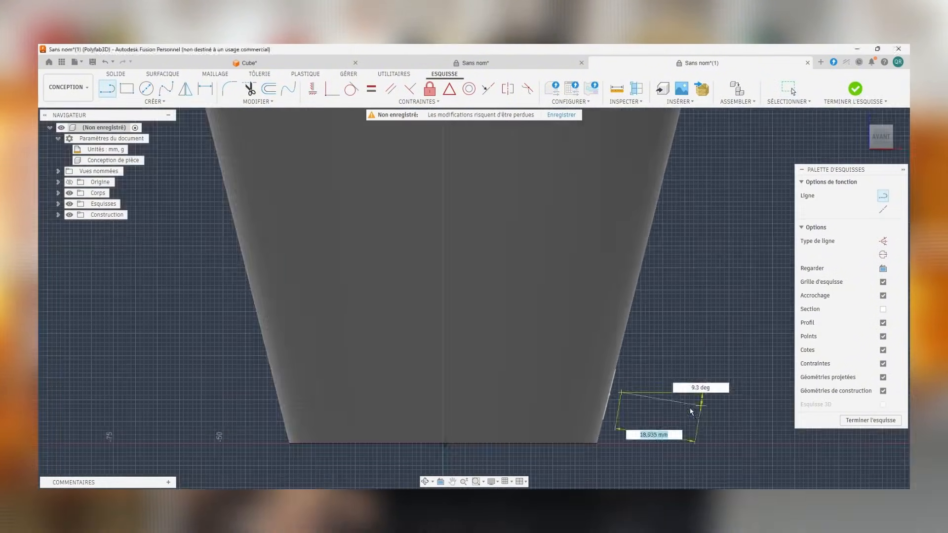
scroll(690, 410, down, 3)
click(514, 409)
click(514, 236)
click(453, 235)
key(Escape)
Attach the handle path's lower start point to the hexagon's centre with a coincident constraint
click(421, 102)
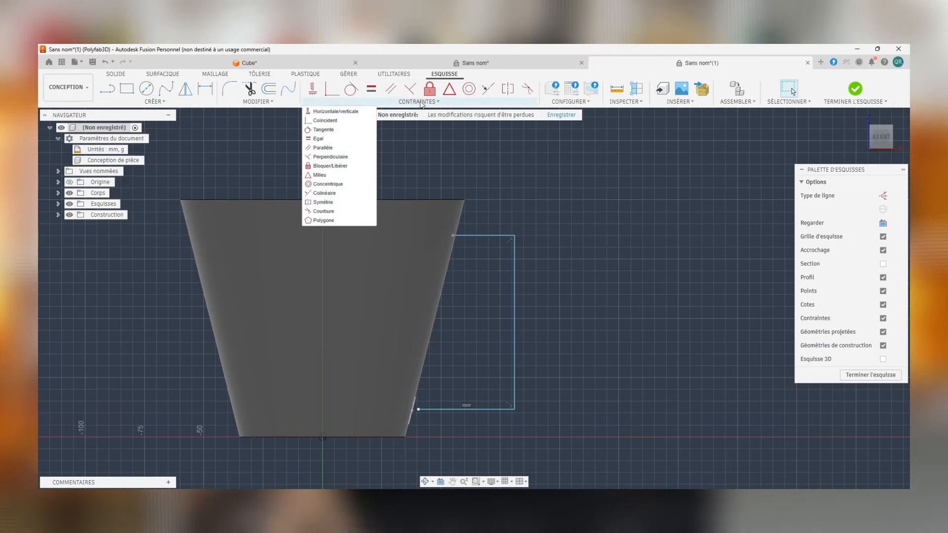
click(332, 120)
scroll(461, 429, up, 4)
click(330, 370)
click(307, 375)
key(Escape)
scroll(514, 445, down, 3)
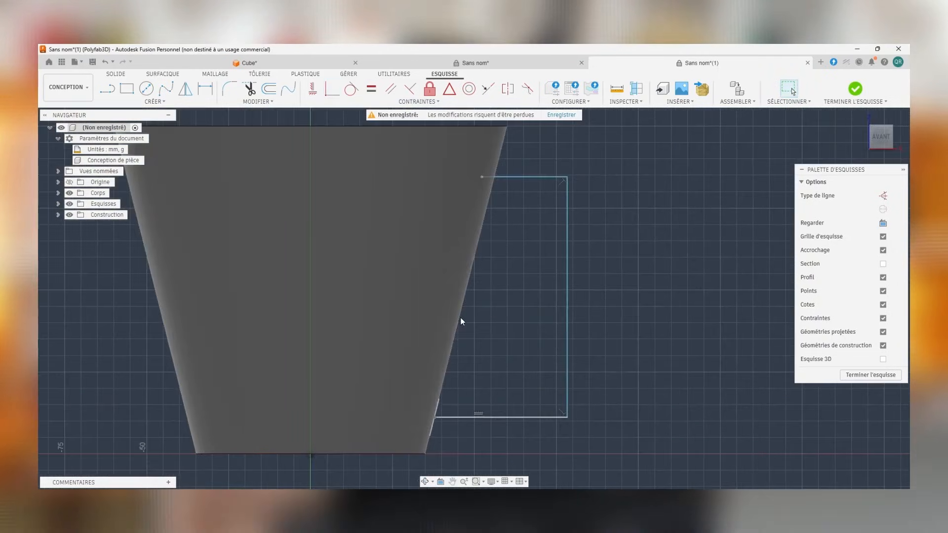
Dimension the handle path's lower segment at 45 mm, vertical segment at 75 mm and upper segment at 30 mm
scroll(563, 419, down, 2)
key(d)
click(538, 418)
click(567, 434)
text(45)
scroll(484, 213, up, 4)
click(592, 257)
click(624, 244)
text(30)
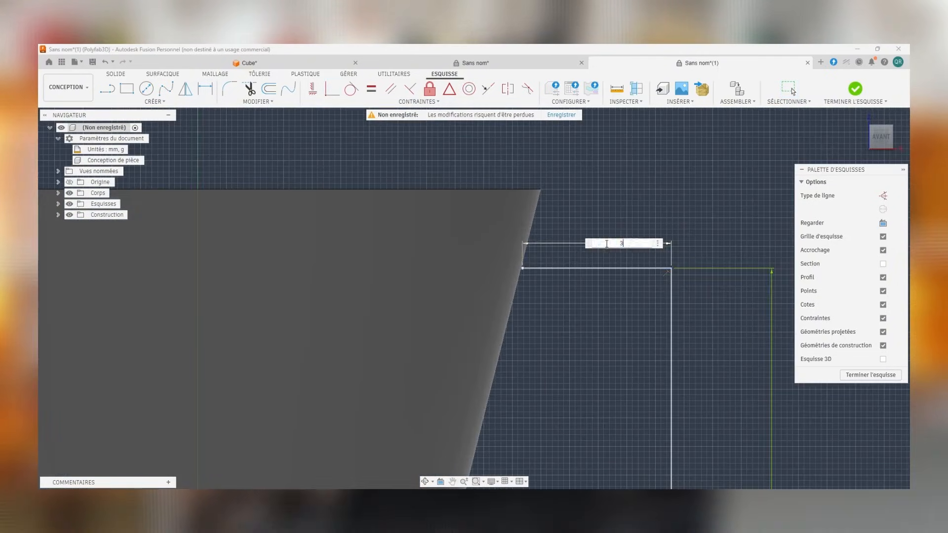
key(Return)
Fillet both corners of the handle path with a 15 mm radius
scroll(561, 208, down, 5)
click(251, 102)
click(249, 112)
scroll(580, 330, up, 3)
click(613, 410)
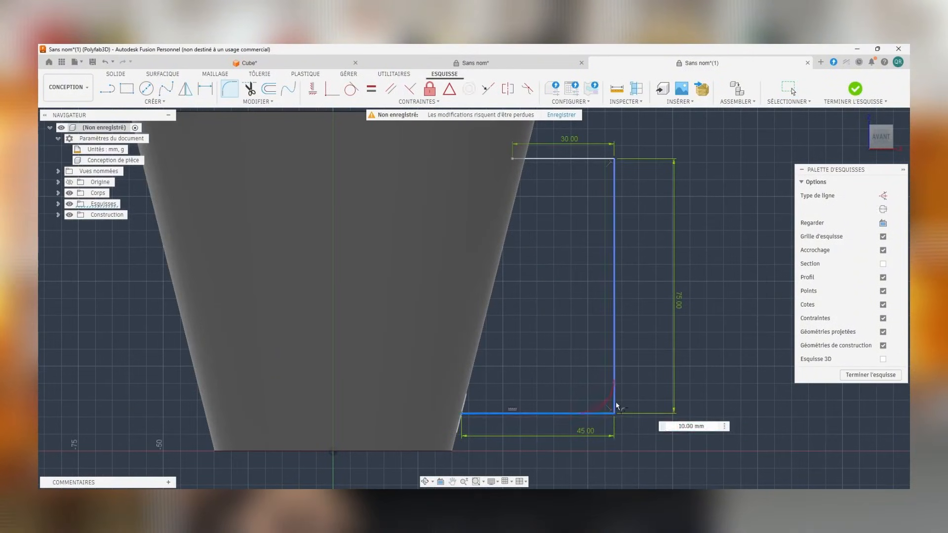
click(610, 164)
key(Return)
scroll(615, 186, down, 2)
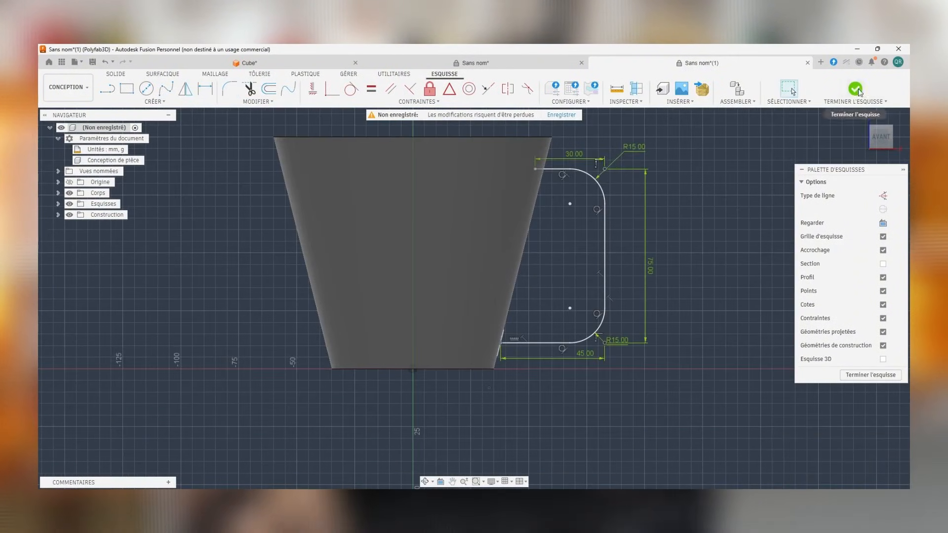
Finish the path sketch and set up a sweep of the hexagon profile along the filleted handle path
click(855, 89)
click(155, 101)
click(119, 157)
scroll(499, 420, up, 2)
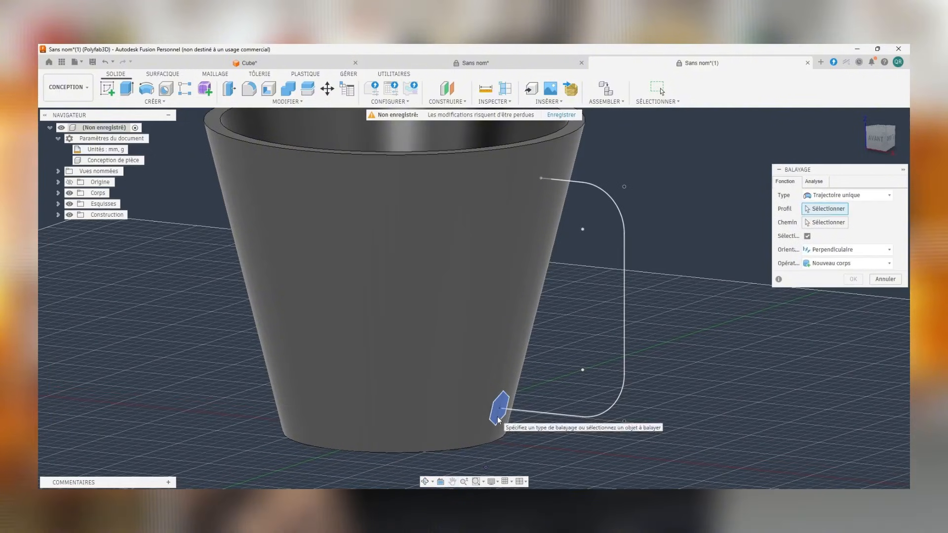
click(622, 215)
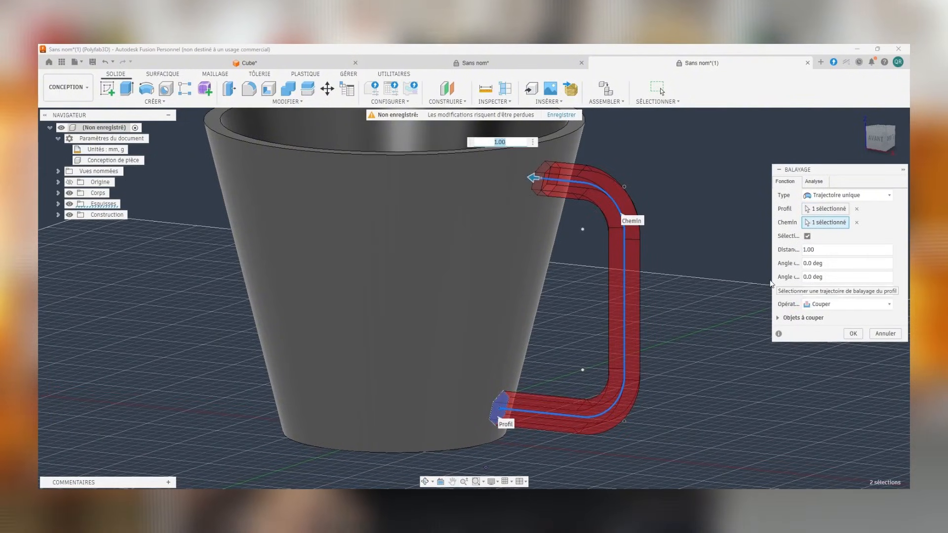
scroll(603, 275, down, 2)
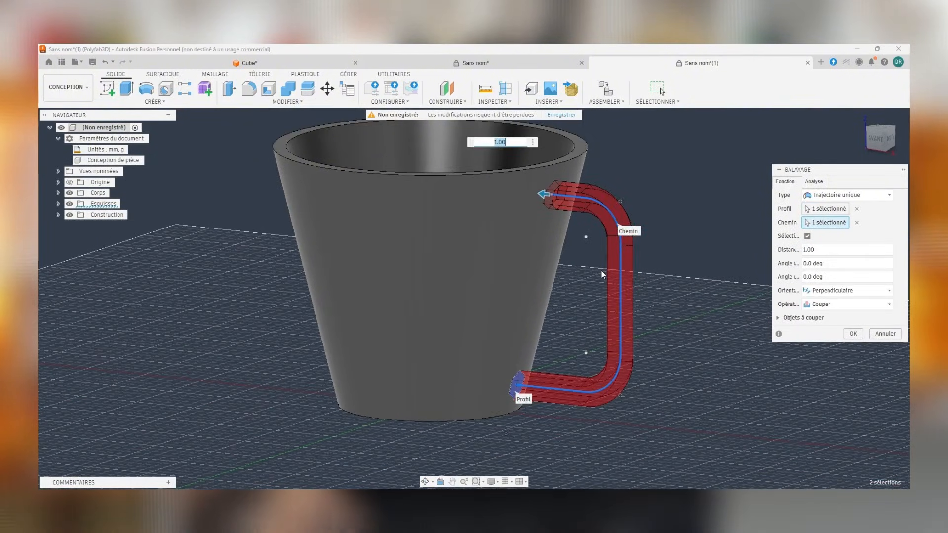
Set the handle sweep's operation to Join and apply it after checking where the handle's upper end meets the cup wall
click(847, 305)
click(822, 315)
scroll(571, 225, up, 6)
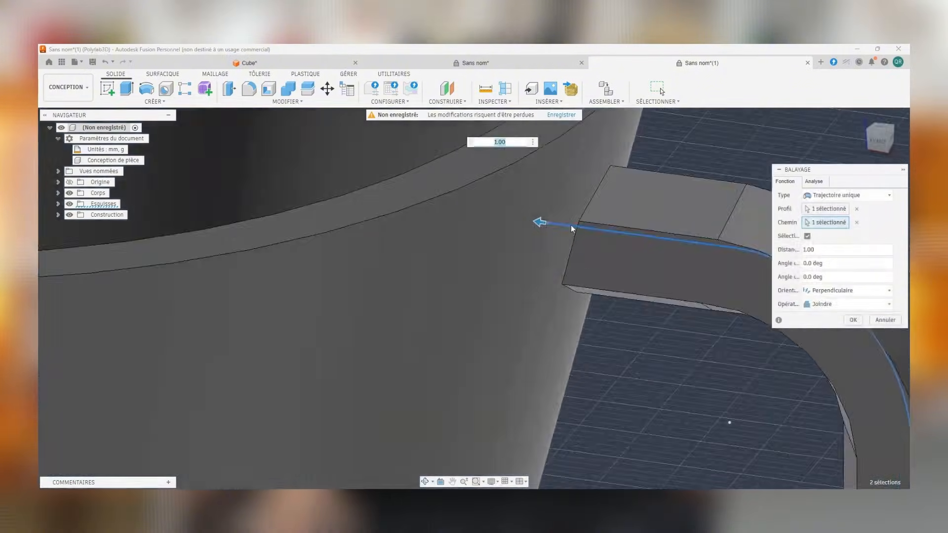
scroll(571, 227, down, 8)
scroll(580, 346, up, 7)
scroll(625, 316, down, 3)
click(855, 321)
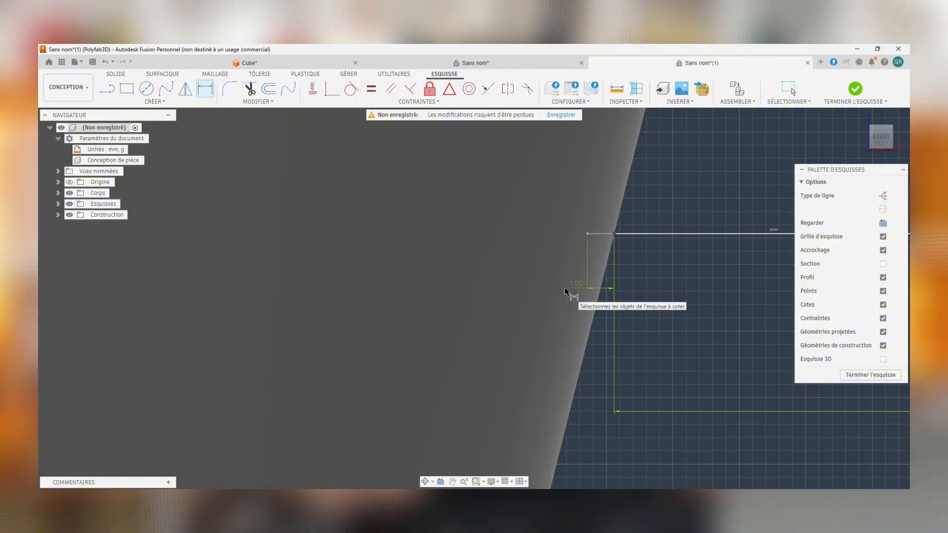
Extend the handle path's lower end 1 mm into the cup wall and inspect the handle's lower junction
scroll(566, 292, down, 5)
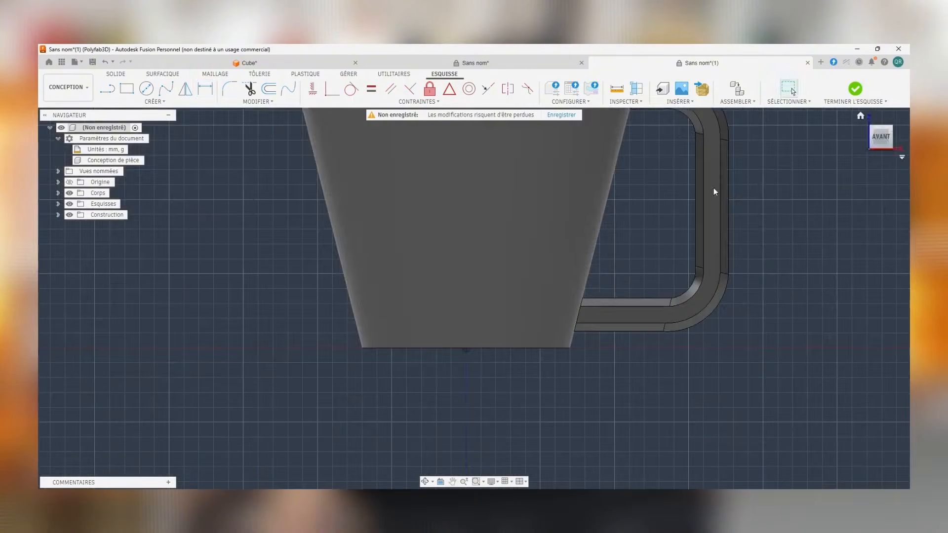
scroll(558, 316, up, 6)
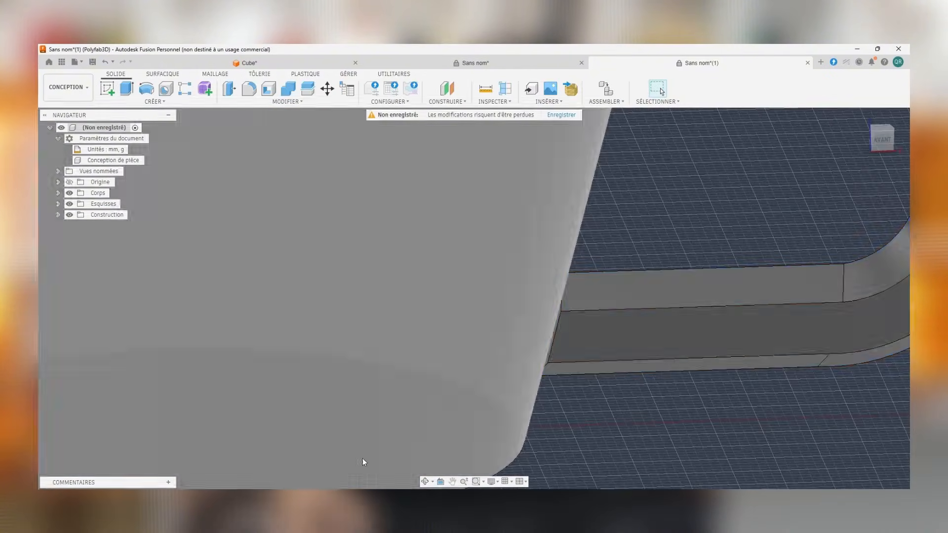
double_click(362, 496)
scroll(562, 324, up, 3)
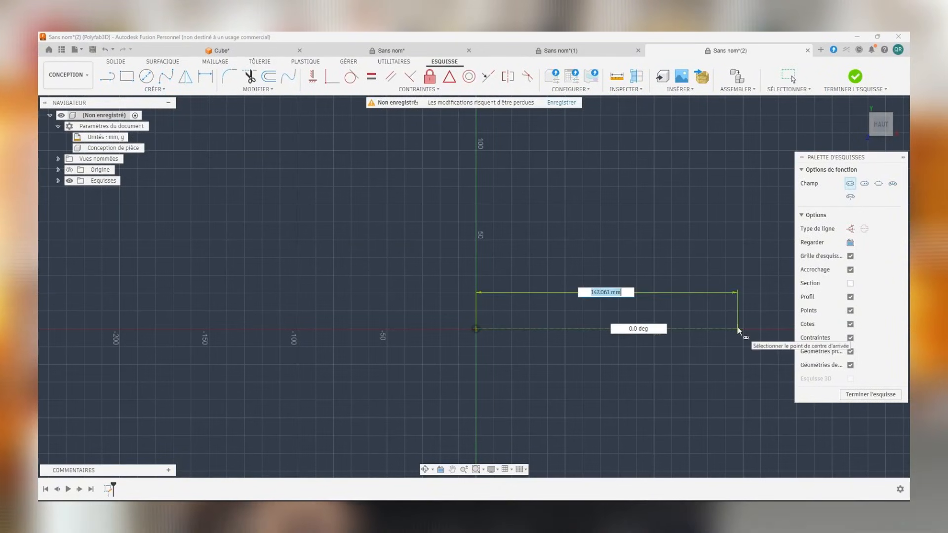
Draw a centre-to-centre slot from the origin along the horizontal axis and dimension its centre distance at 150 mm
click(710, 401)
middle_drag(596, 281, 477, 272)
scroll(477, 272, down, 1)
key(d)
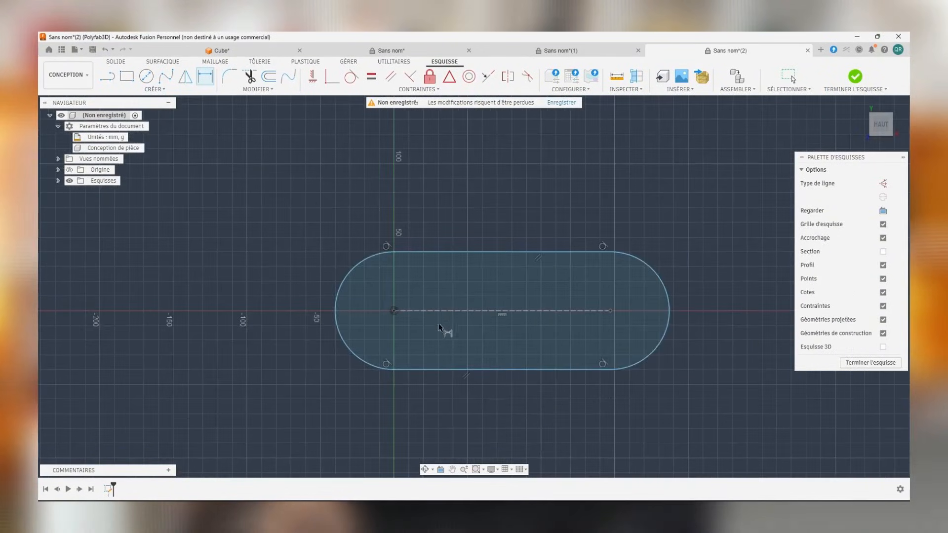
text(150)
key(Return)
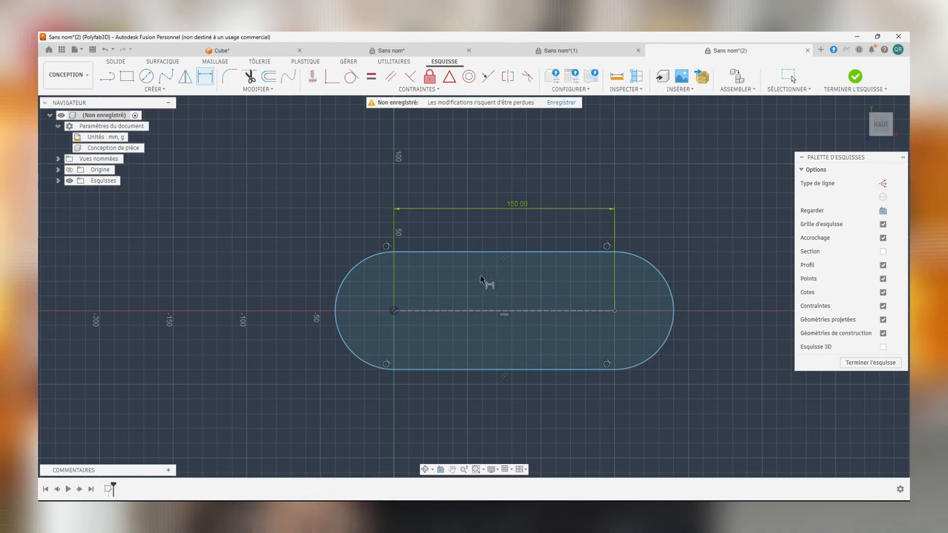
Dimension the slot's end arc with a 60 mm radius
click(342, 280)
click(296, 206)
text(60)
key(Return)
scroll(500, 244, down, 3)
Draw a circle centred on the midpoint of the slot's centreline and dimension its diameter at 160 mm
click(146, 77)
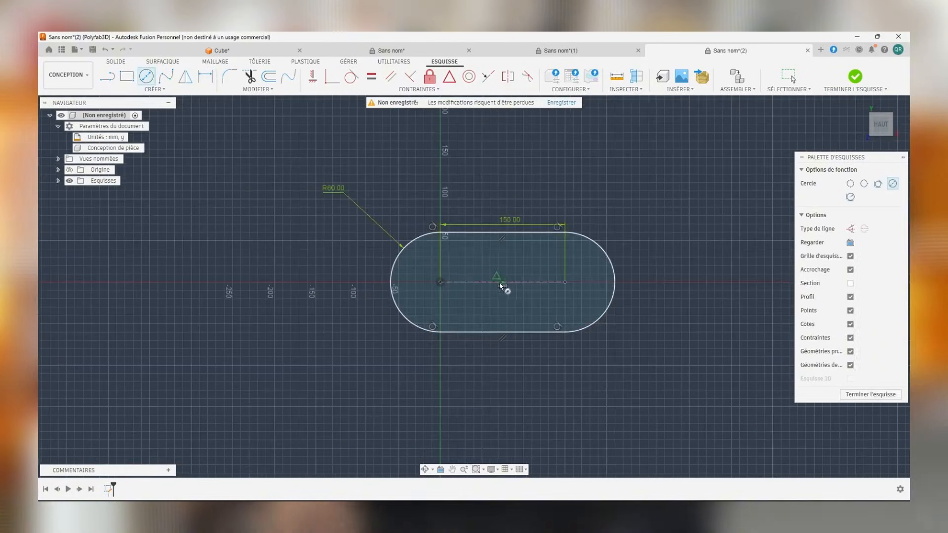
scroll(491, 285, up, 3)
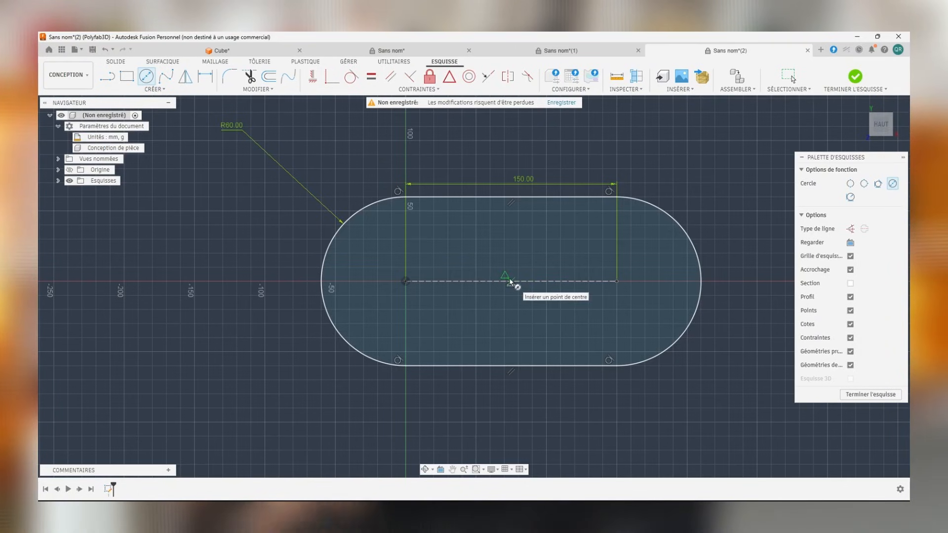
click(510, 281)
click(522, 151)
key(d)
click(563, 158)
click(626, 130)
text(160)
key(Return)
Extrude the slot's three regions 60 mm upward as a new body
key(e)
click(530, 296)
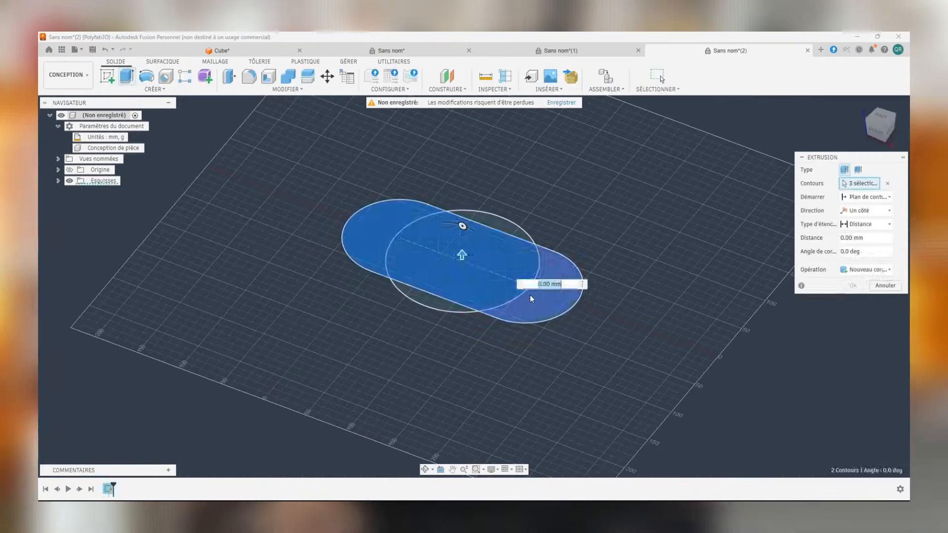
drag(541, 285, 540, 257)
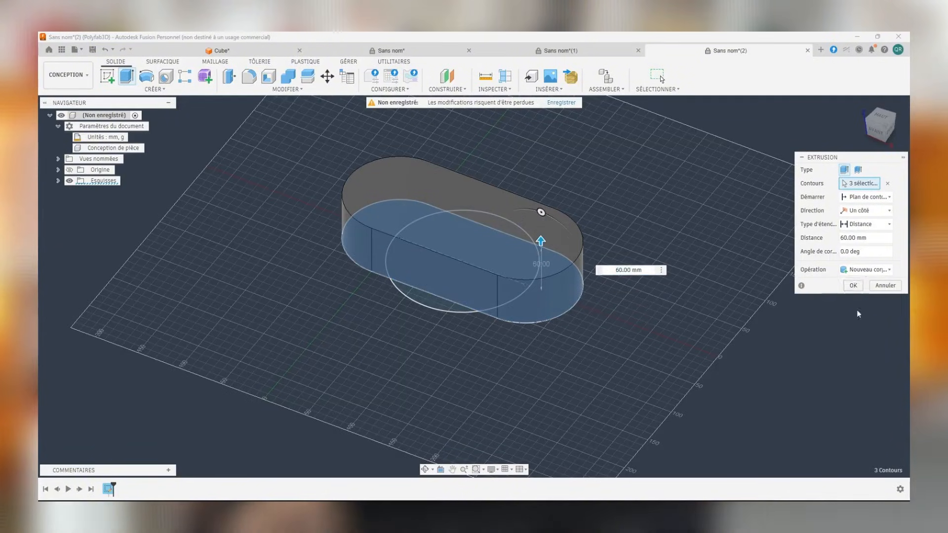
key(Return)
Set up a new extrusion of the circle's three regions, starting at a 90 mm offset from the sketch plane
middle_drag(306, 400, 348, 242)
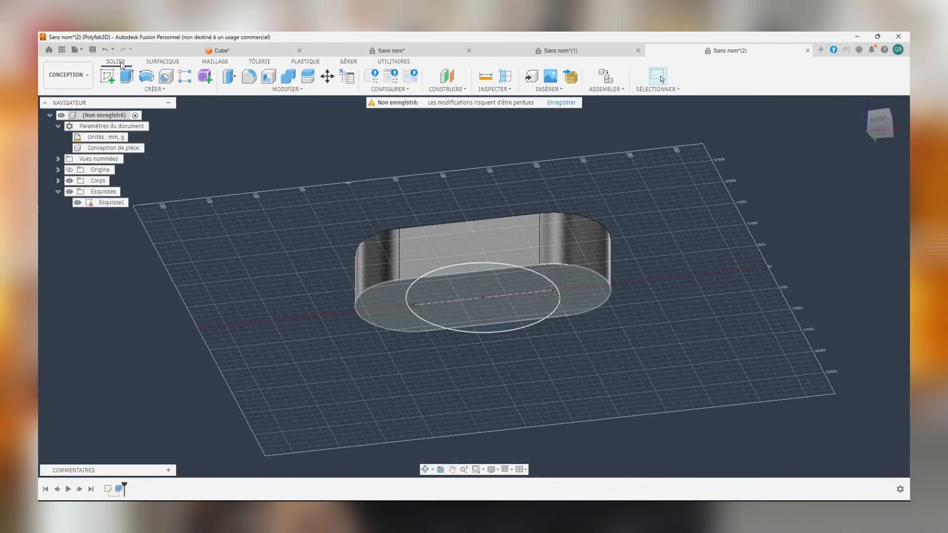
key(e)
click(440, 273)
click(476, 298)
click(491, 329)
shift+middle_drag(491, 330, 677, 233)
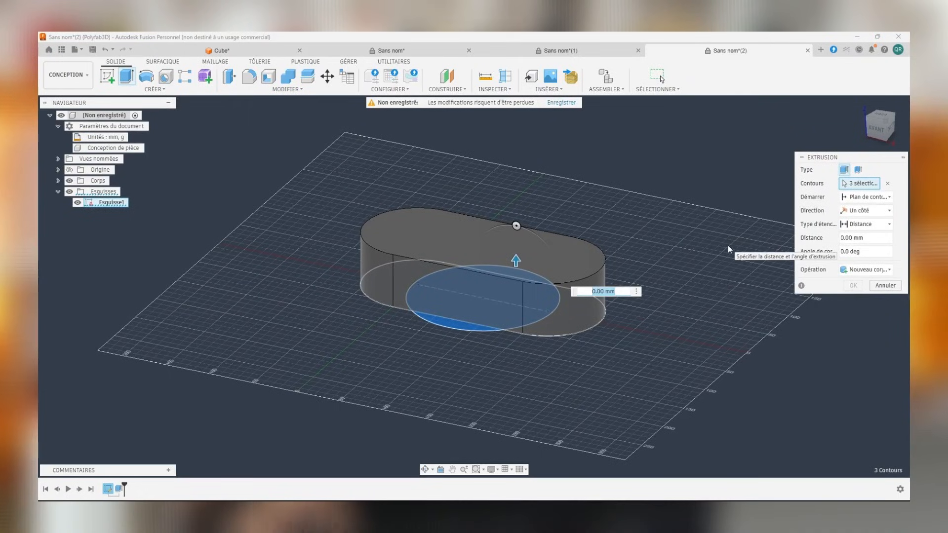
click(852, 199)
click(859, 224)
drag(867, 211, 821, 209)
text(90)
Extrude the circle 60 mm as a new body with its start offset set to 200 mm
middle_drag(533, 252, 550, 354)
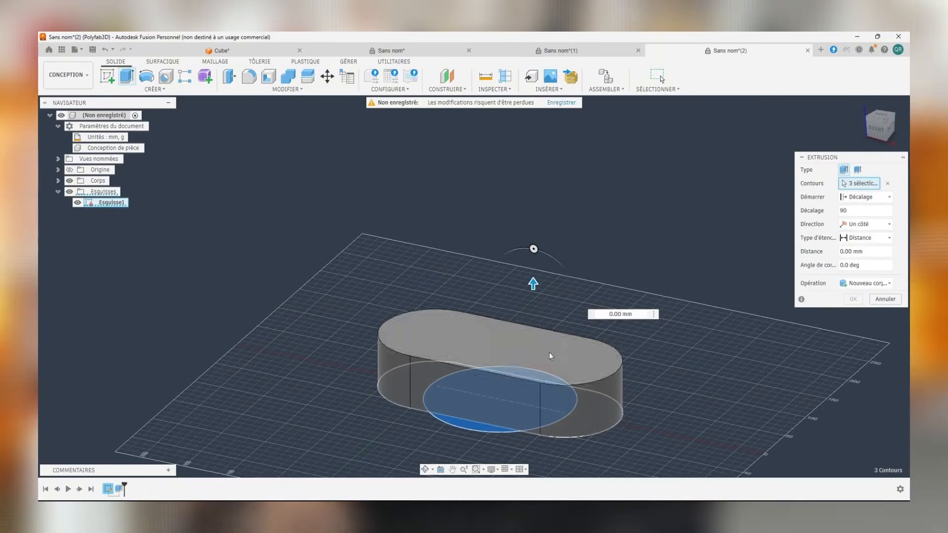
drag(531, 280, 529, 227)
drag(865, 210, 826, 211)
text(200)
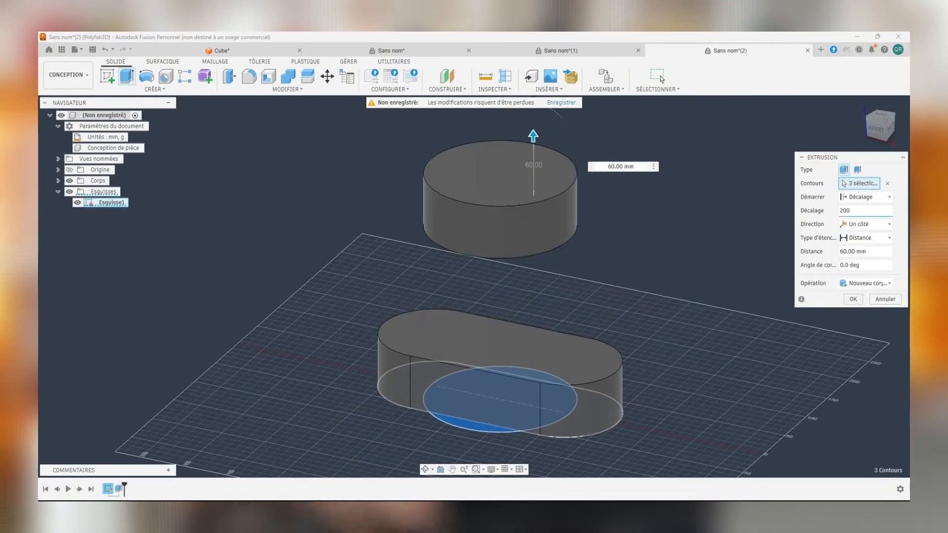
click(853, 299)
Loft between the top face of the slot-shaped block and the underside of the raised disc
scroll(533, 297, down, 3)
mouse_move(533, 316)
shift+middle_down()
mouse_move(518, 247)
mouse_move(504, 341)
mouse_move(607, 282)
shift+middle_up()
click(161, 94)
click(148, 180)
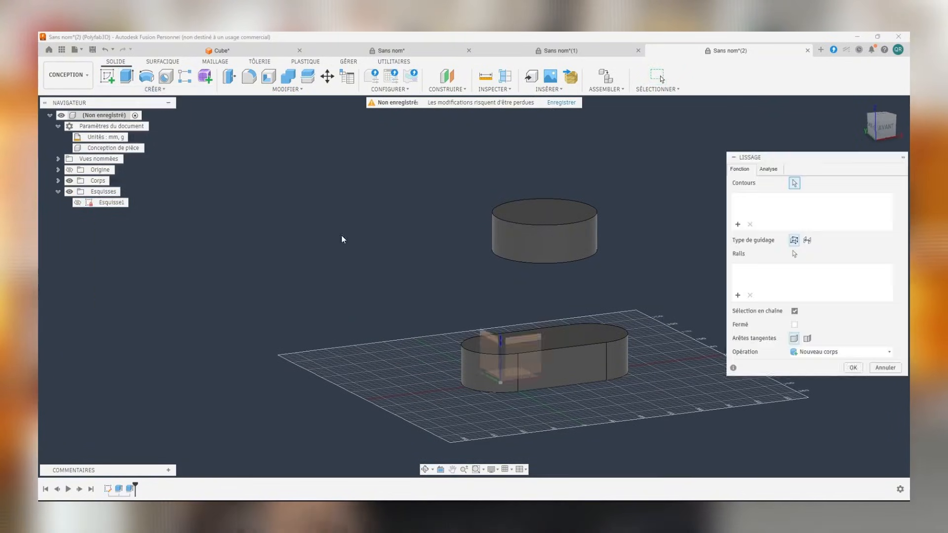
scroll(544, 361, up, 3)
click(525, 333)
shift+middle_drag(526, 332, 390, 295)
click(552, 216)
scroll(633, 239, down, 2)
click(854, 368)
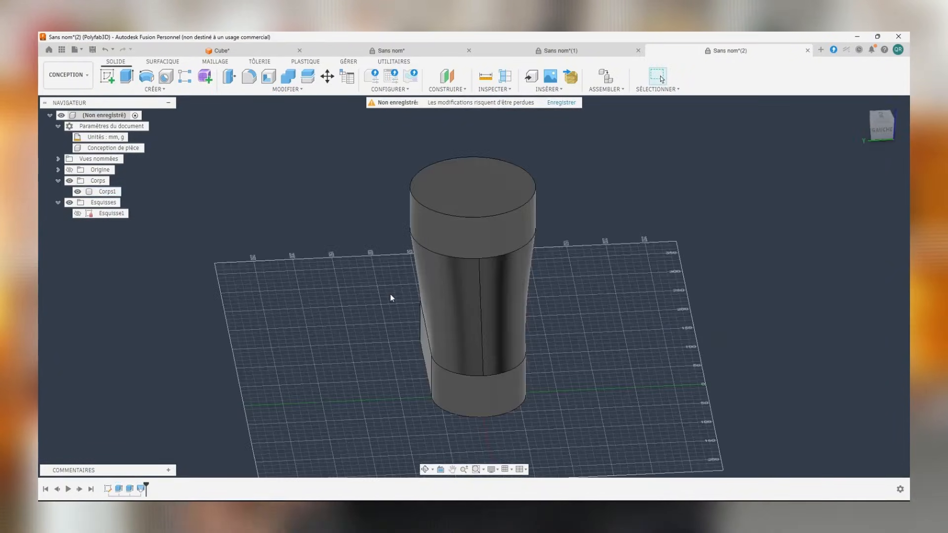
Shell the lofted body to a 5 mm wall, opening its circular top face and its slot-shaped bottom face
click(286, 89)
click(238, 127)
click(491, 188)
shift+middle_drag(494, 445, 491, 395)
click(469, 338)
text(5)
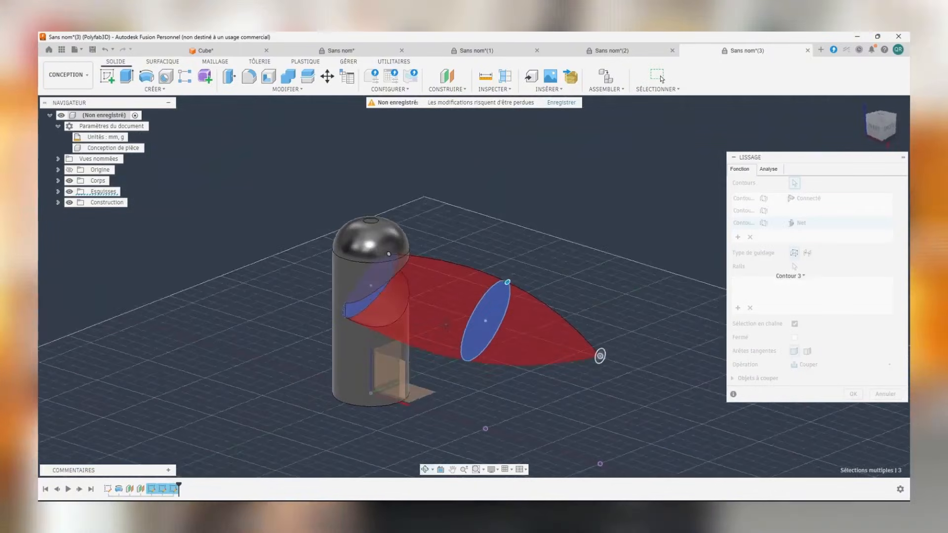
Set the three-contour blade loft's operation to Join and apply it to the hub
click(809, 381)
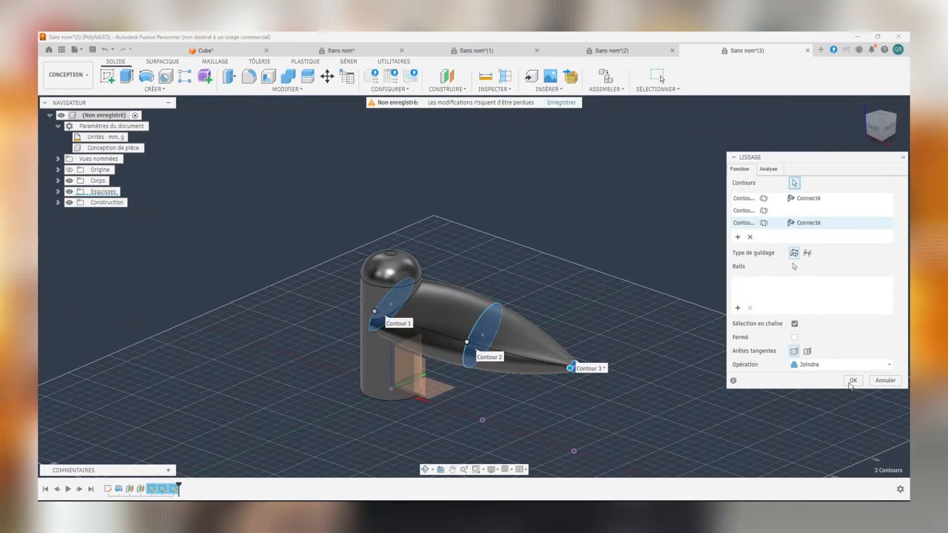
click(849, 383)
shift+middle_drag(470, 331, 375, 316)
Create a full circular pattern of the blade loft feature around the hub's axis with a quantity of 3
click(154, 89)
click(212, 274)
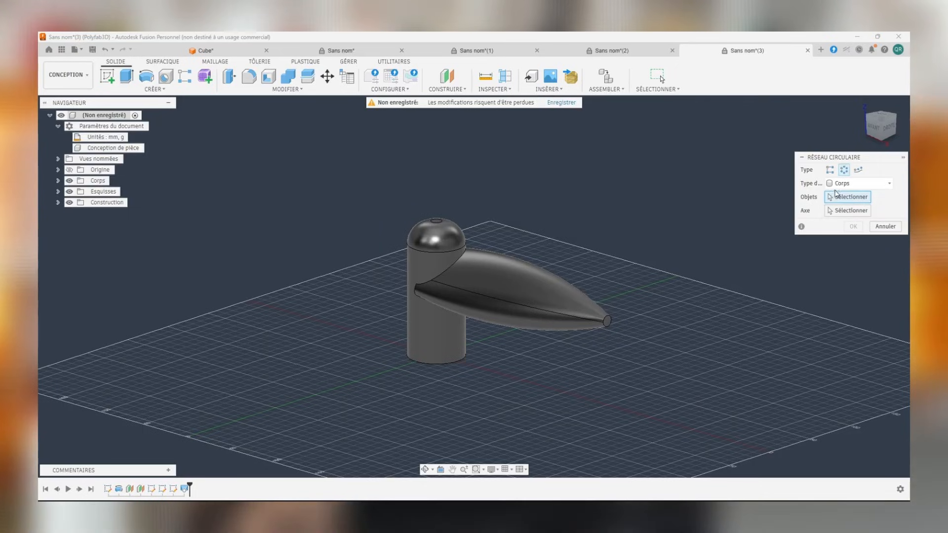
click(838, 219)
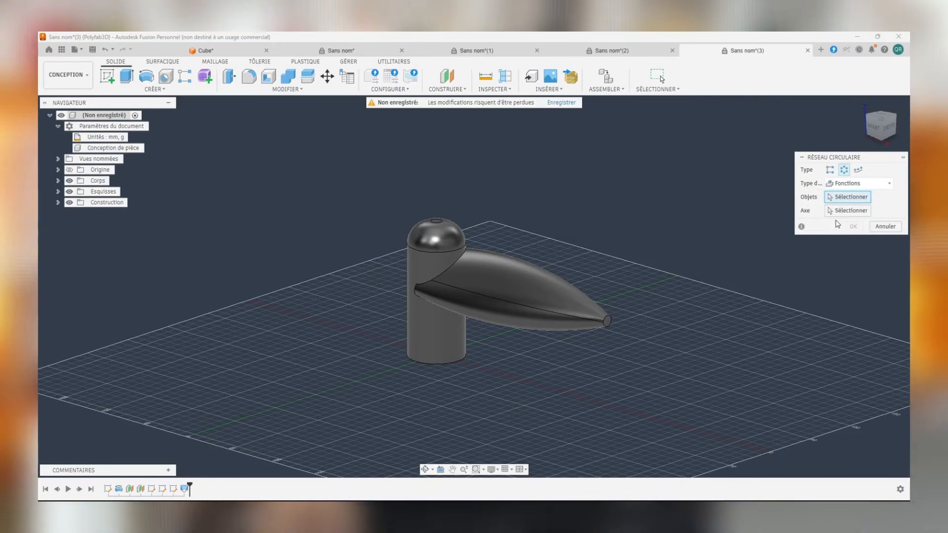
click(188, 493)
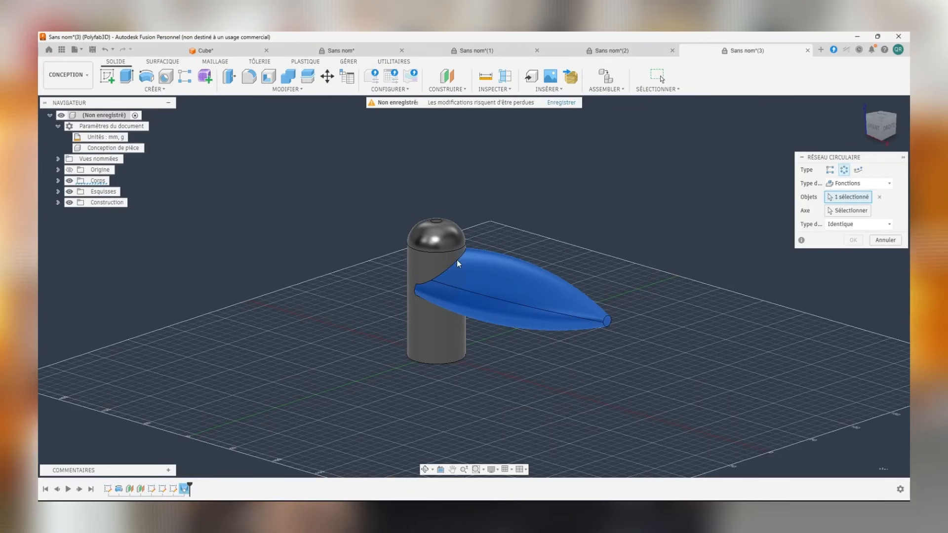
scroll(401, 315, up, 2)
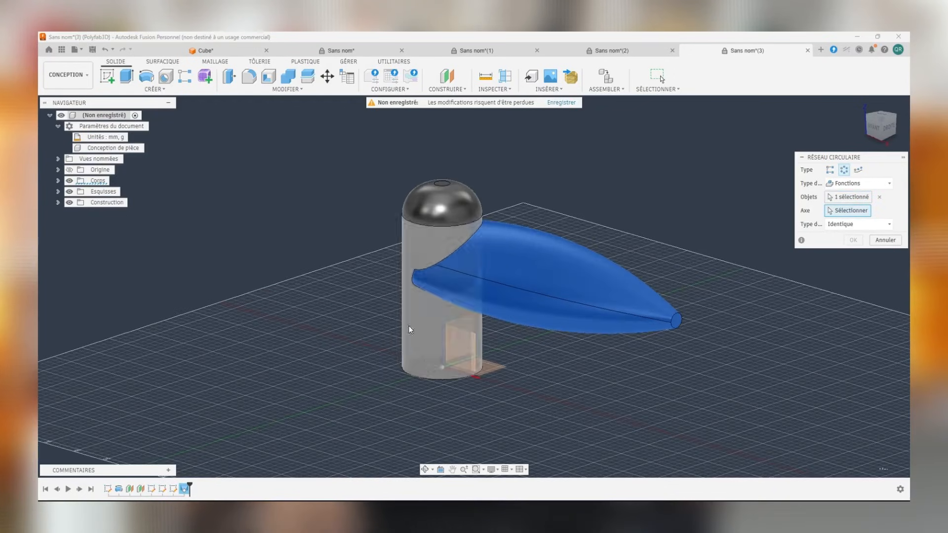
click(430, 323)
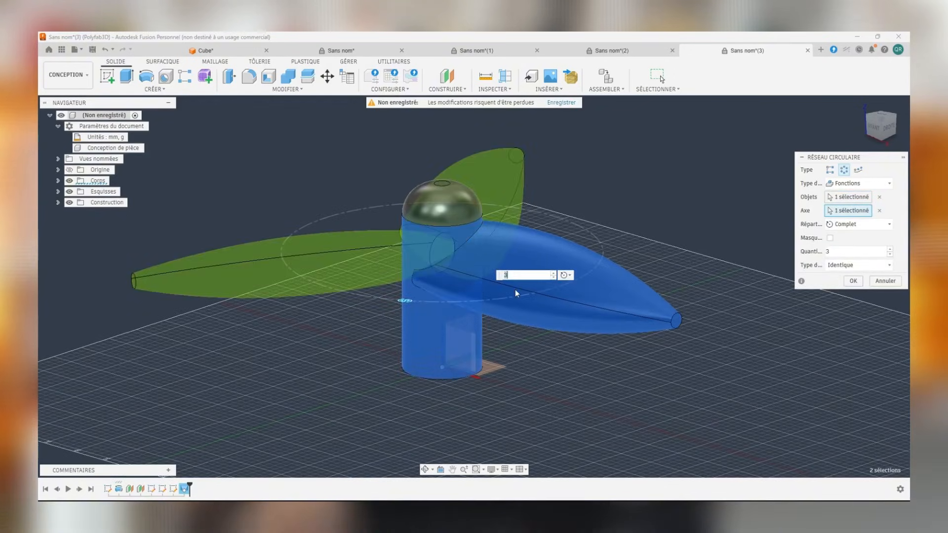
middle_drag(460, 277, 535, 313)
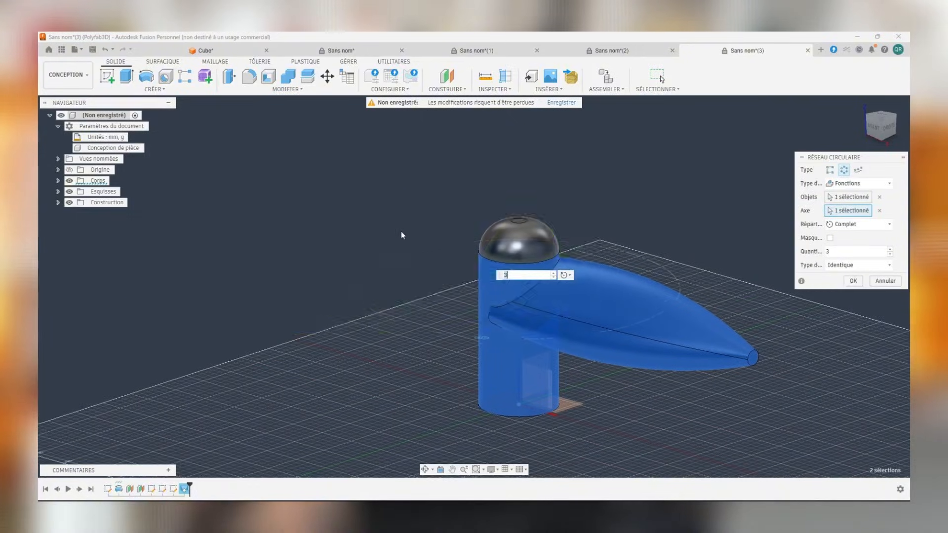
shift+middle_drag(401, 231, 601, 472)
shift+middle_drag(534, 376, 632, 282)
click(853, 281)
Create a construction plane offset outward from the vertical YZ origin plane, clear of the hub
shift+middle_drag(597, 396, 652, 377)
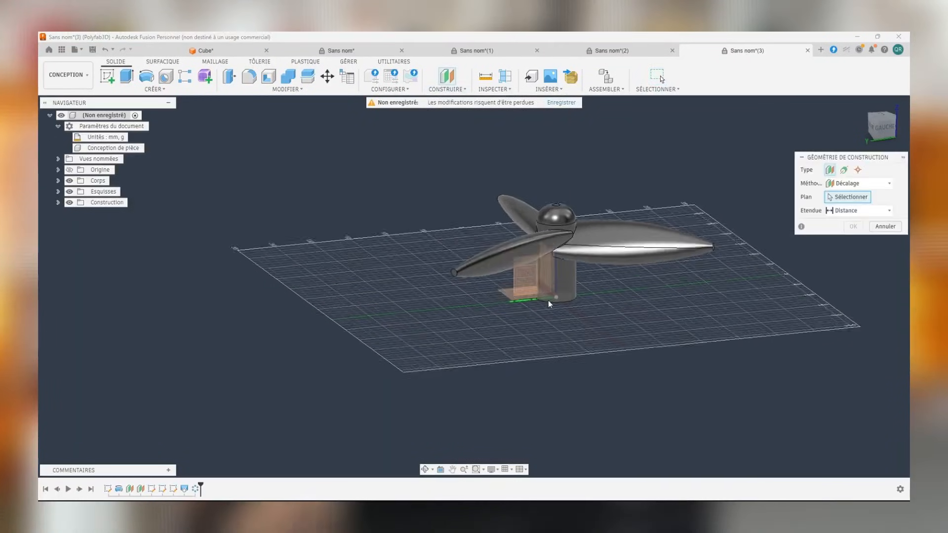
drag(549, 300, 598, 310)
shift+middle_drag(599, 311, 715, 288)
click(853, 254)
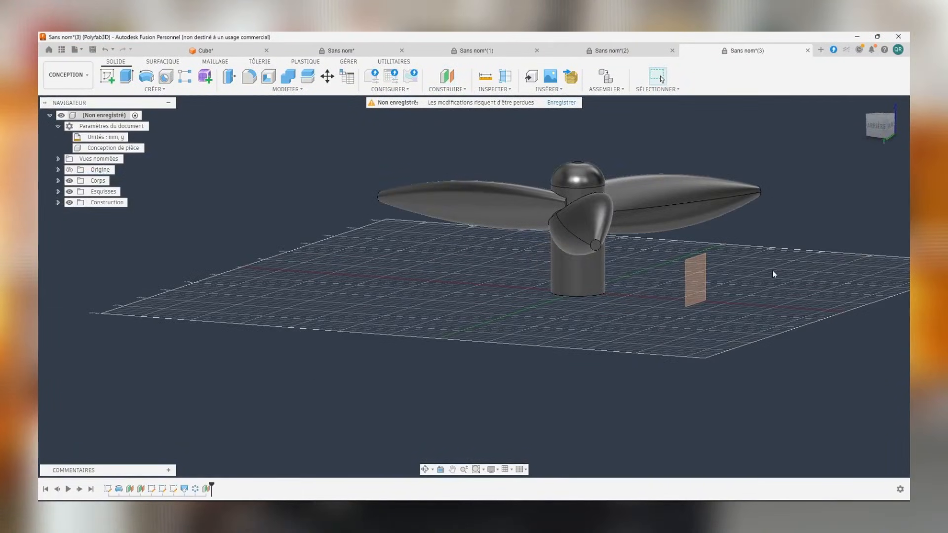
Start a sketch on the offset plane and insert the Polyfab3D logo SVG at scale 1.00, upright and centred in front of the hub
click(107, 76)
click(696, 280)
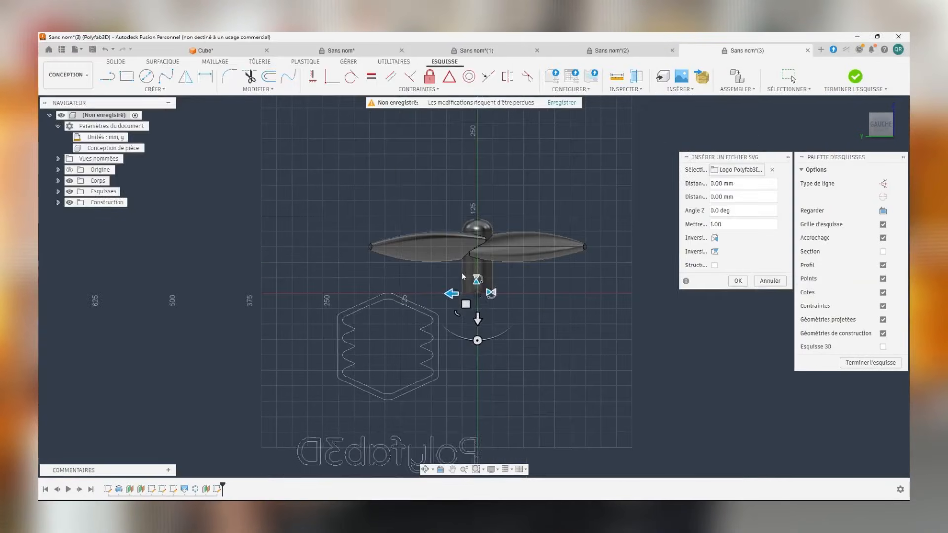
drag(466, 305, 525, 211)
drag(484, 298, 504, 280)
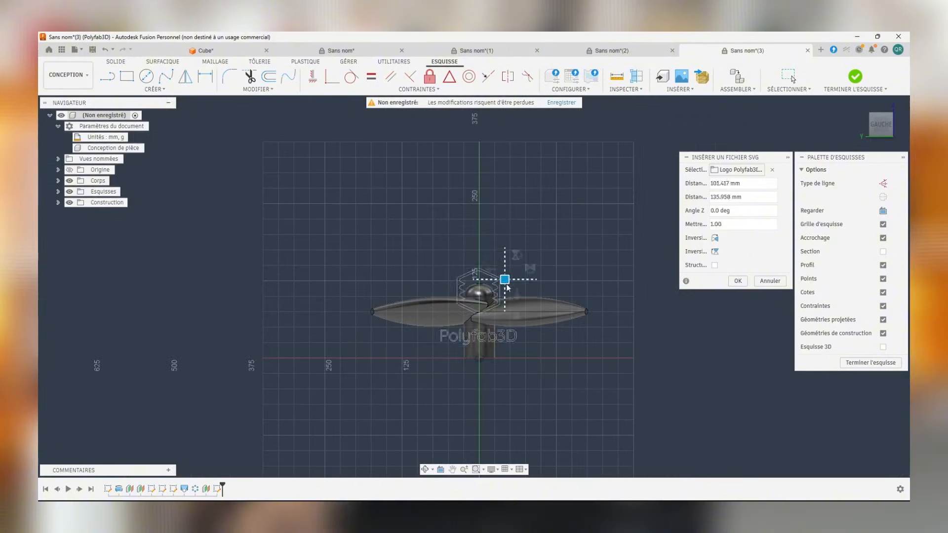
drag(550, 249, 531, 264)
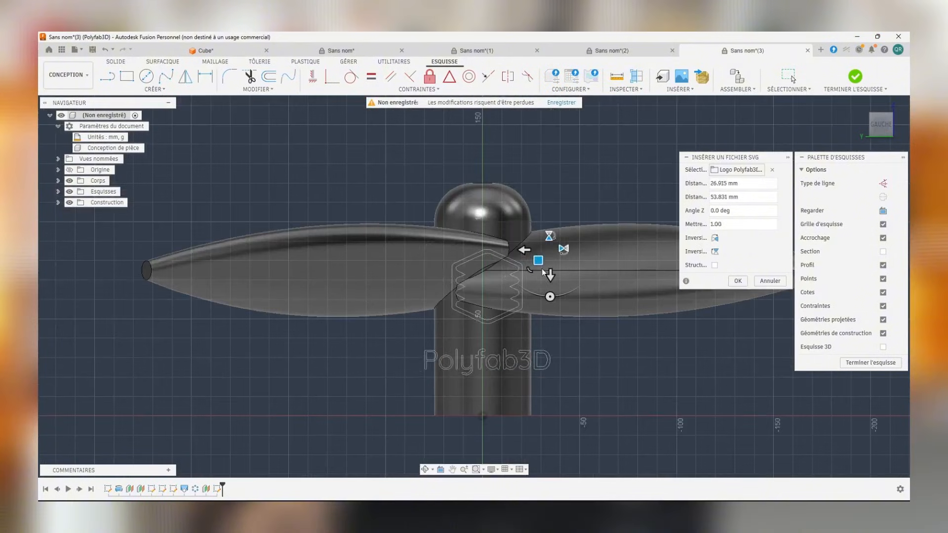
key(Return)
Emboss the Polyfab3D lettering from the logo sketch onto the hub's cylindrical face with a depth of 1 mm
scroll(451, 360, up, 3)
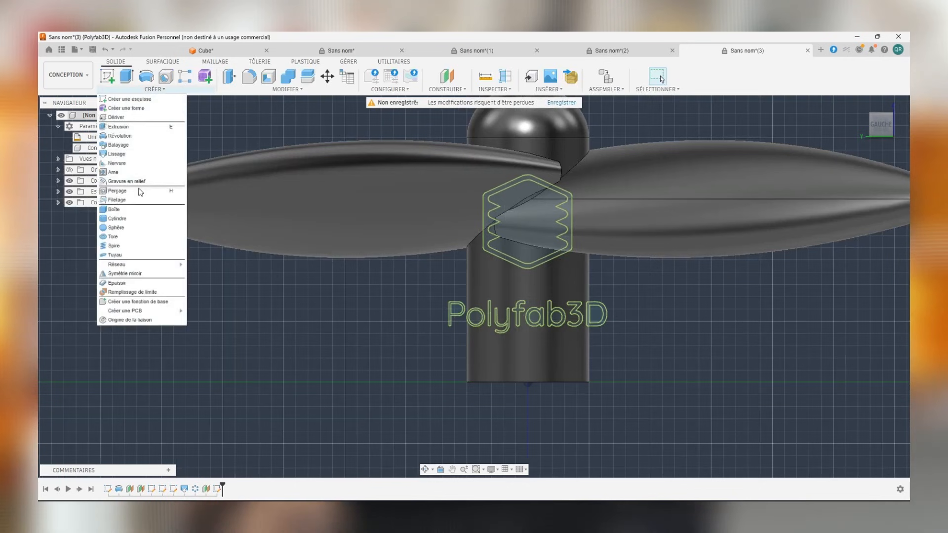
click(129, 203)
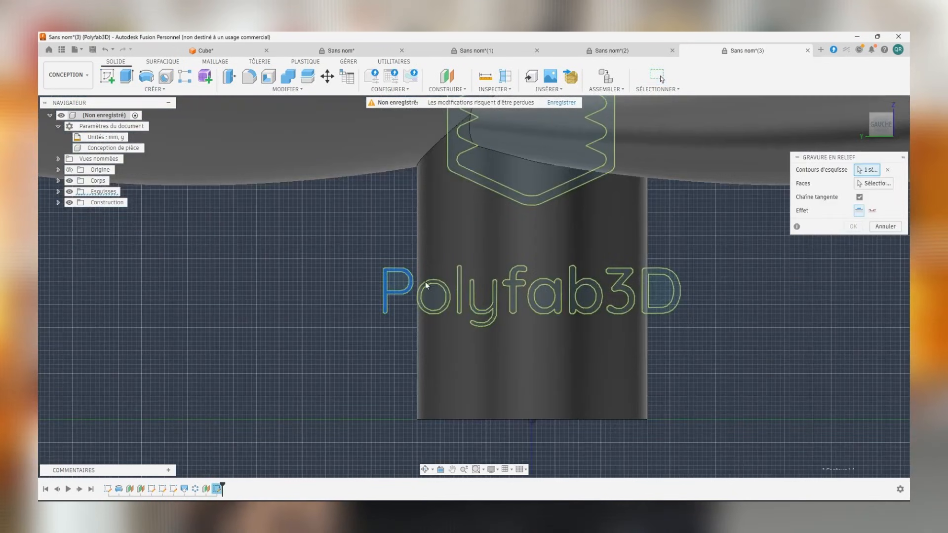
click(662, 272)
click(873, 184)
shift+middle_drag(637, 252, 474, 296)
click(521, 277)
scroll(522, 296, up, 4)
scroll(474, 296, down, 3)
double_click(806, 208)
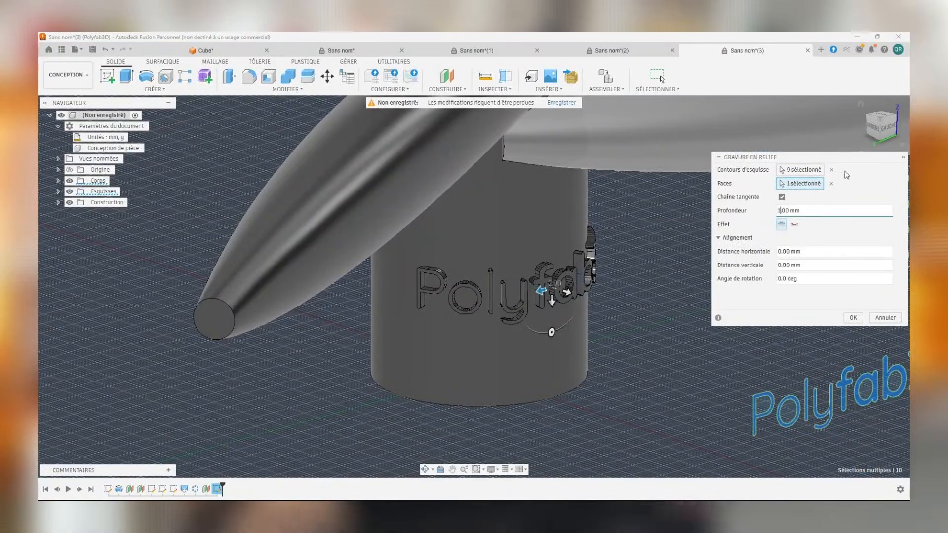
text(1)
scroll(531, 288, up, 4)
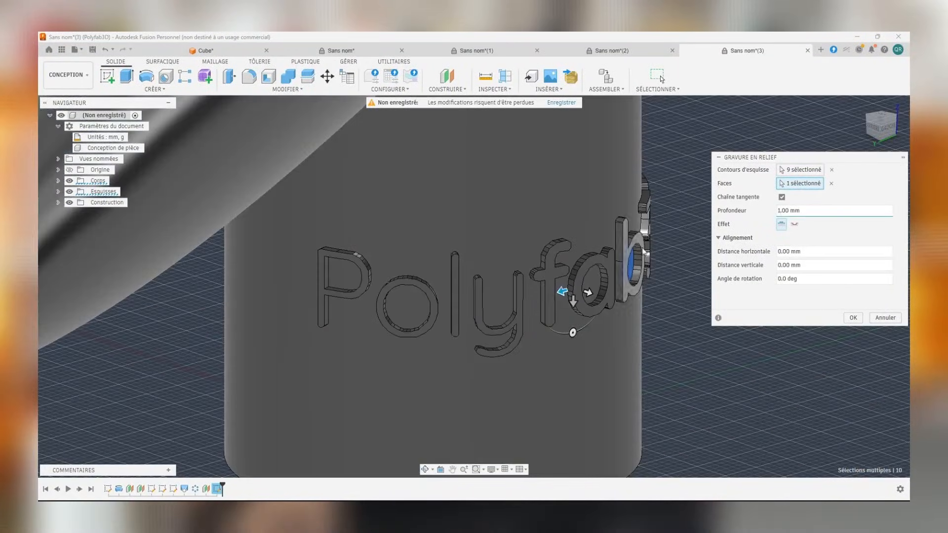
Switch the lettering's emboss effect to engraved, shift it 40 mm horizontally around the hub and apply it
click(794, 226)
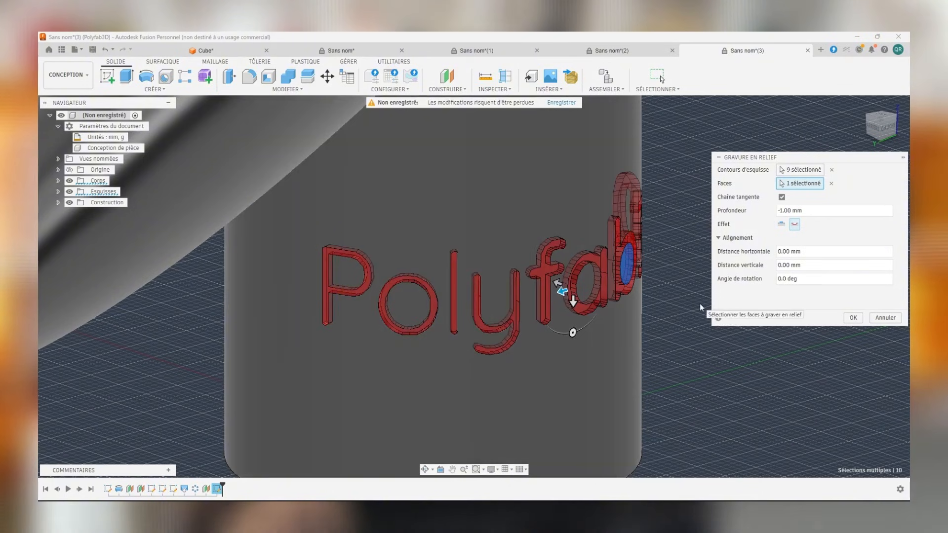
scroll(701, 304, down, 5)
middle_drag(586, 320, 620, 345)
scroll(620, 345, down, 1)
drag(554, 314, 510, 319)
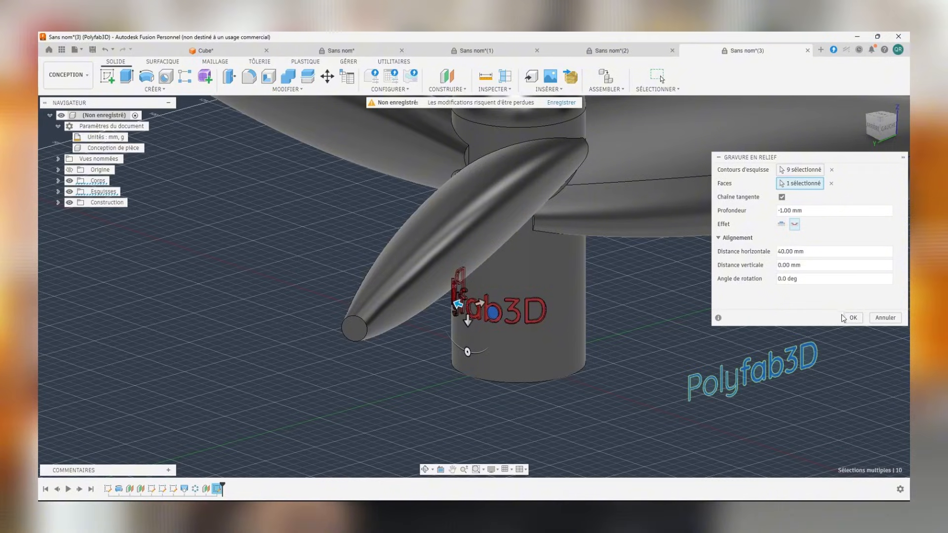
key(Return)
scroll(462, 309, up, 3)
shift+middle_drag(462, 309, 543, 286)
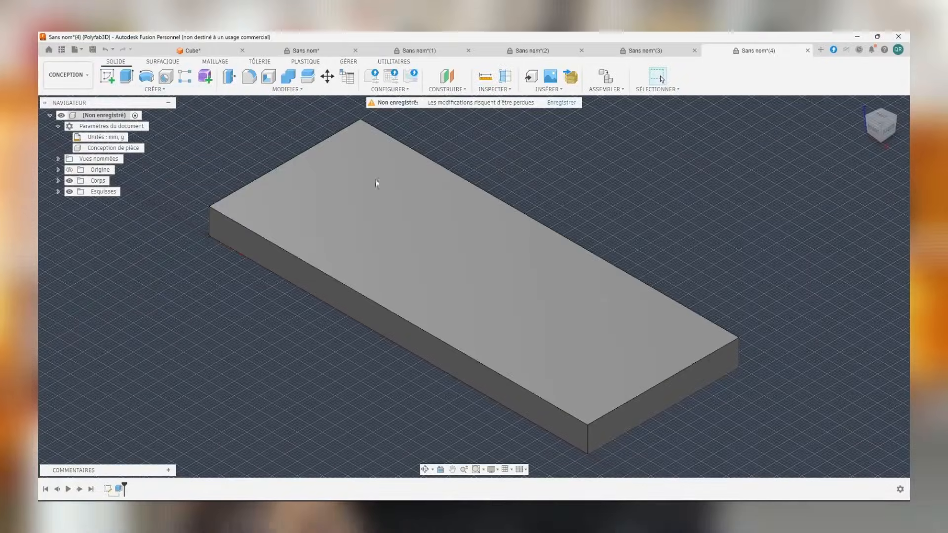
Start a sketch on the plate's upper face and draw its horizontal and vertical midlines as construction lines
click(107, 77)
click(428, 231)
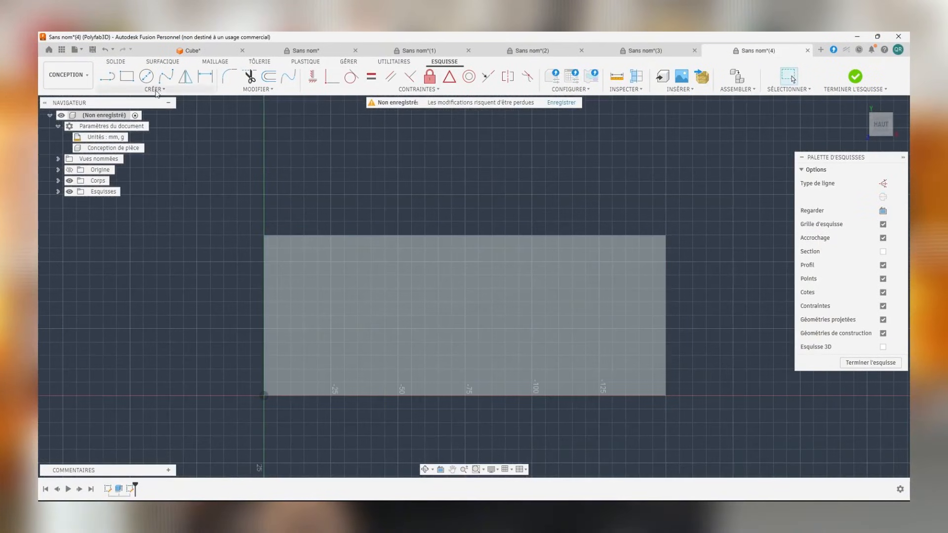
key(l)
click(666, 315)
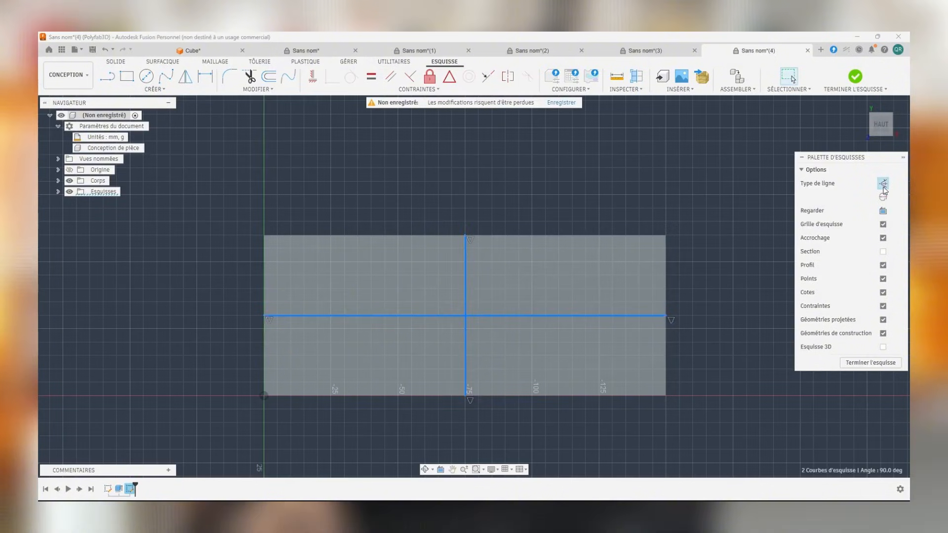
click(884, 184)
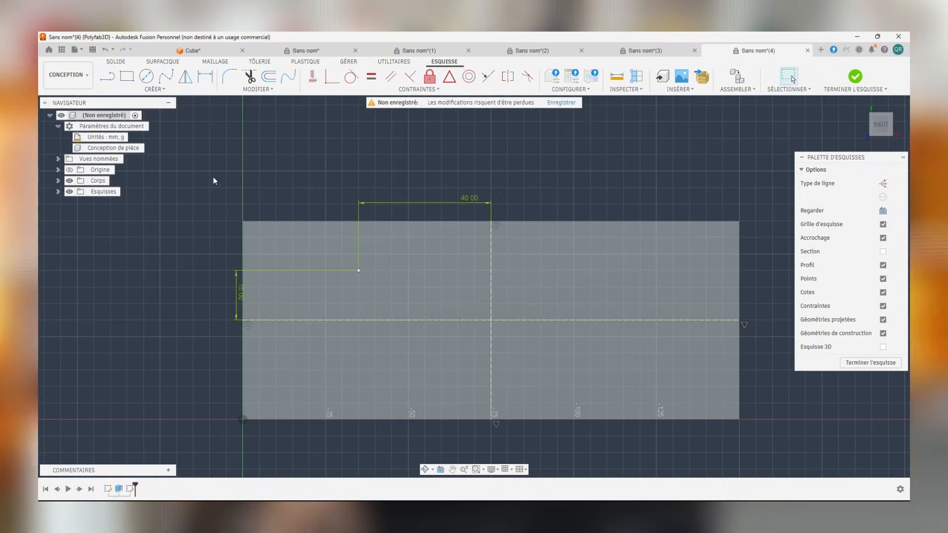
Mirror the sketch point about the vertical centreline and mirror both resulting points about the horizontal centreline
click(155, 88)
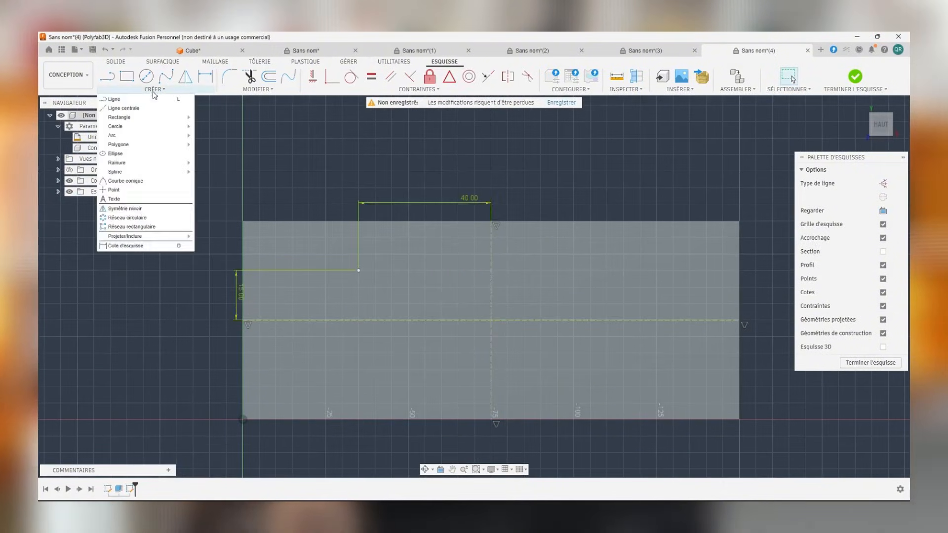
click(129, 204)
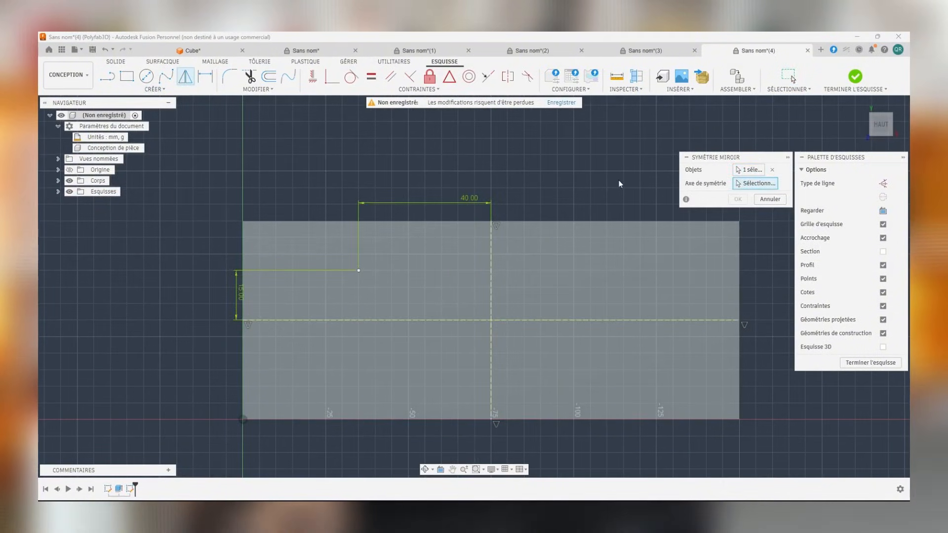
click(738, 200)
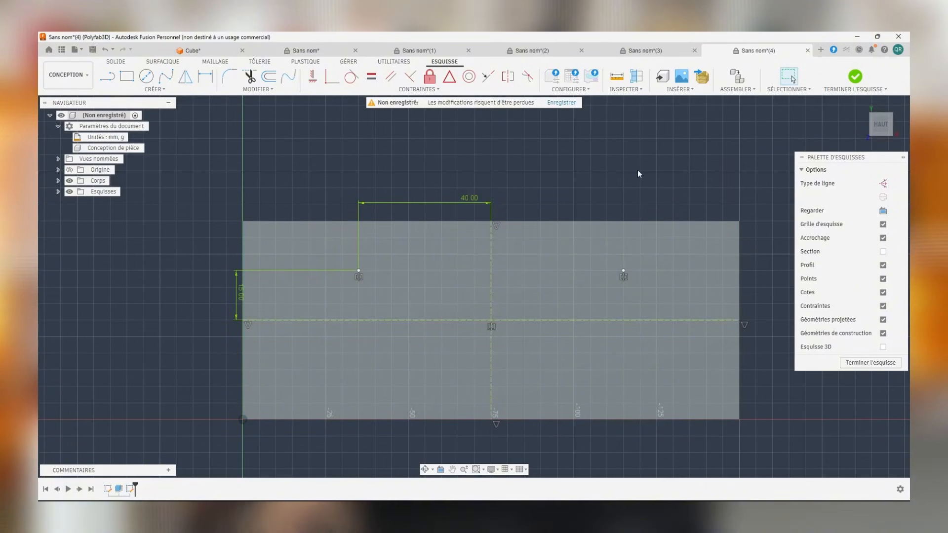
click(155, 89)
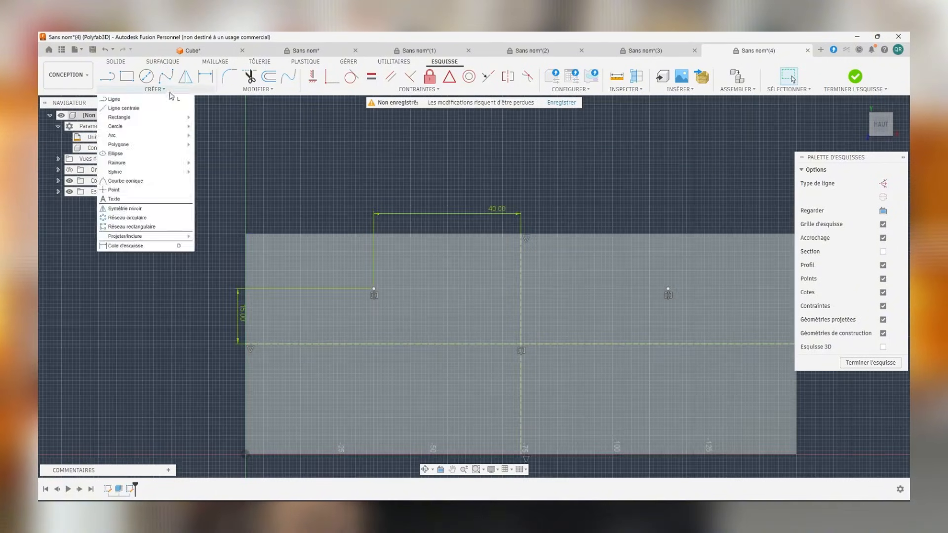
click(129, 203)
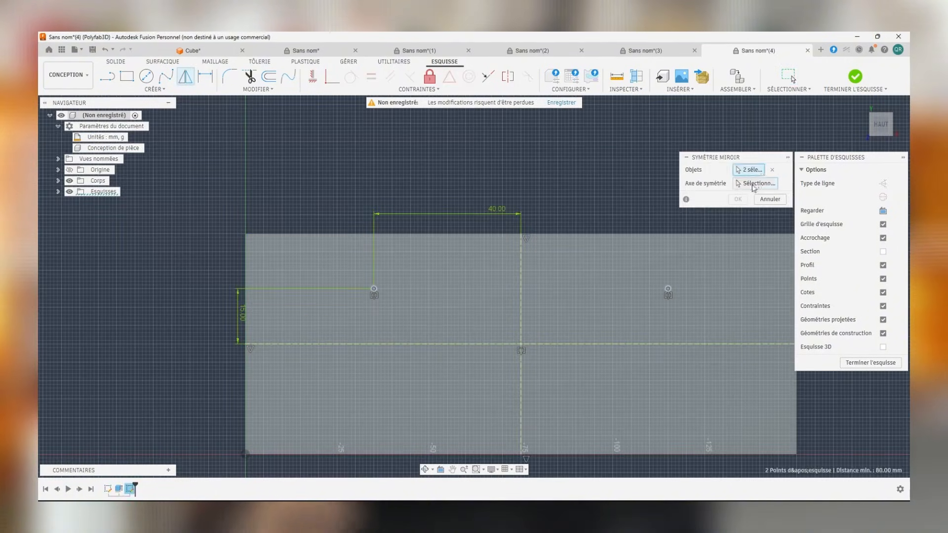
click(738, 200)
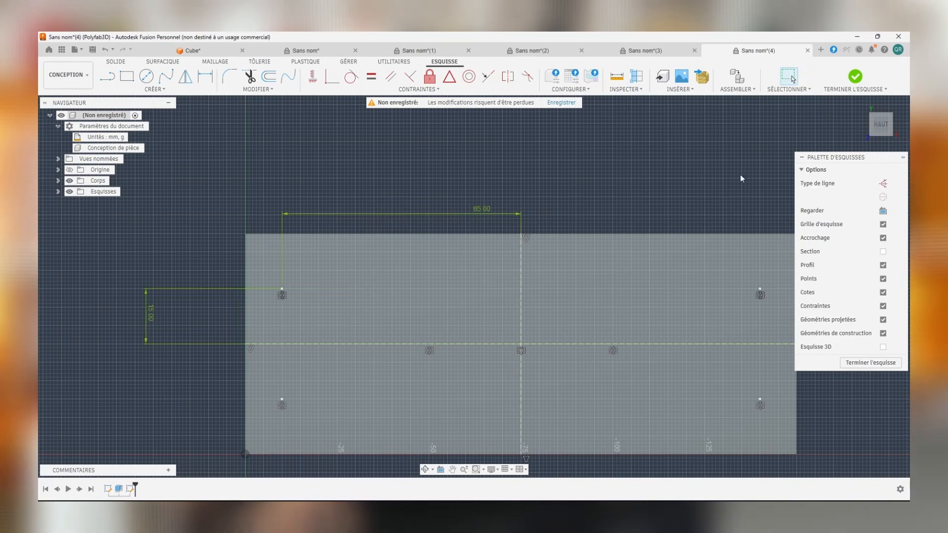
scroll(741, 174, down, 2)
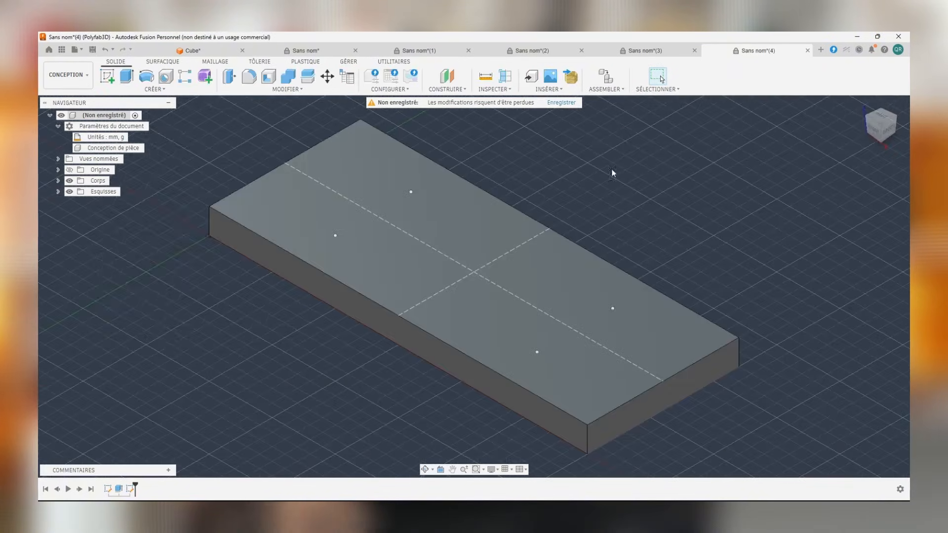
Create simple holes at the four sketch points, 15 mm in diameter and 5 mm deep, with a 118° drill point
click(155, 90)
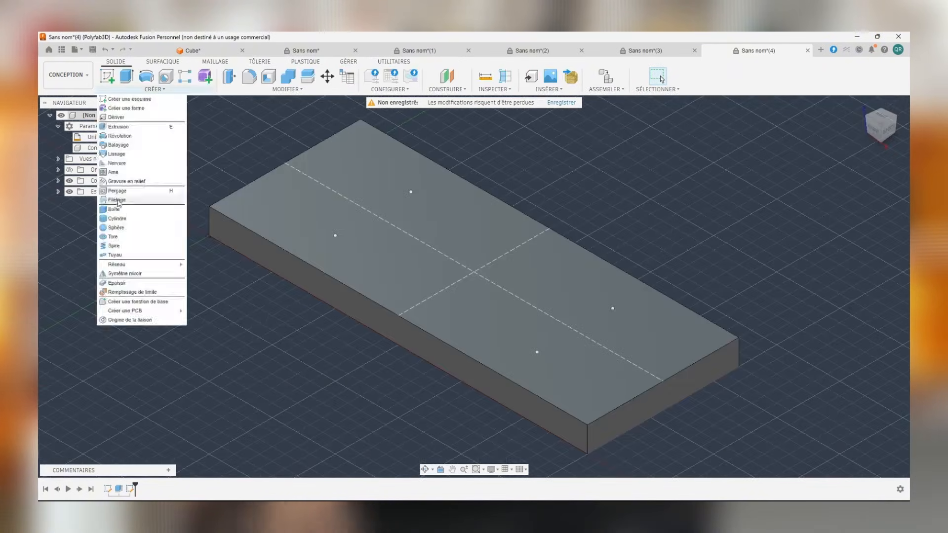
click(119, 192)
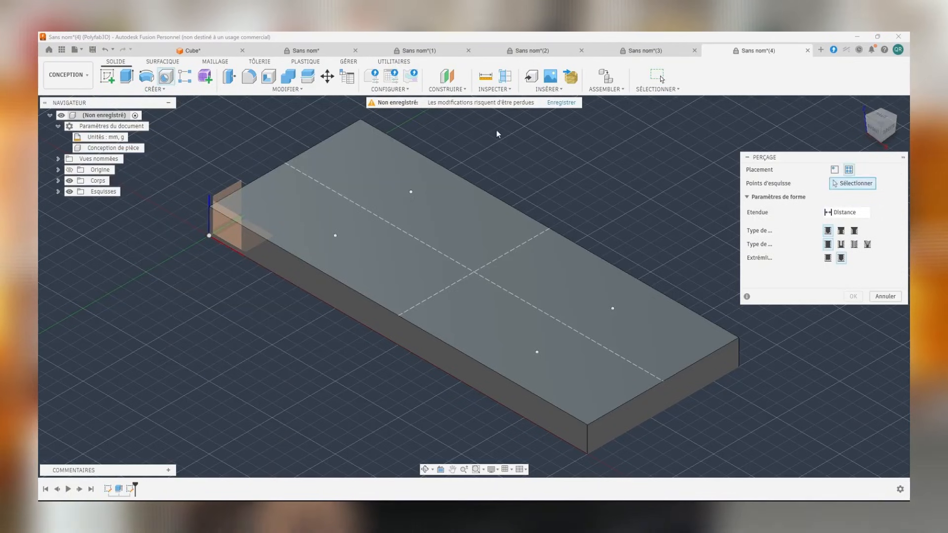
click(411, 192)
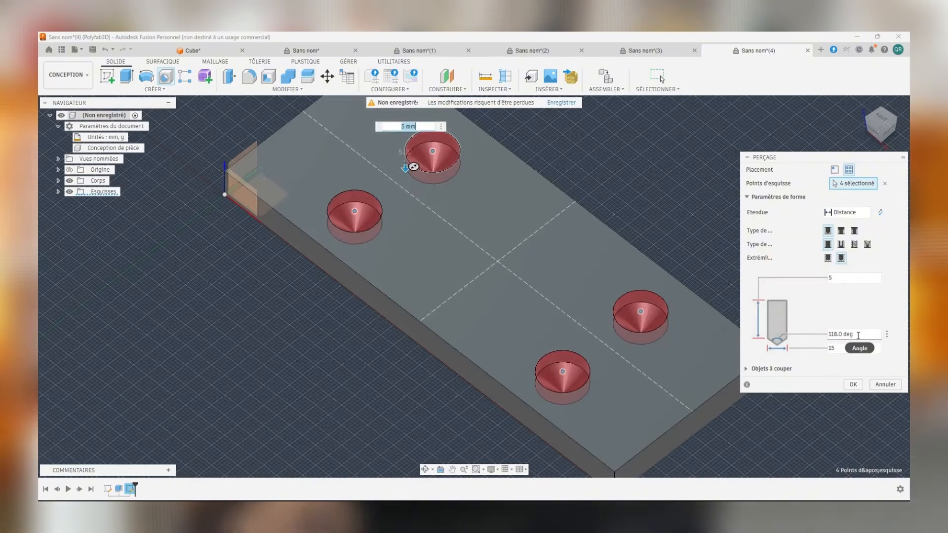
click(854, 384)
Edit the hole-position sketch, setting the point's horizontal distance from the vertical centreline to 65 mm, and finish the sketch
shift+middle_drag(667, 257, 759, 253)
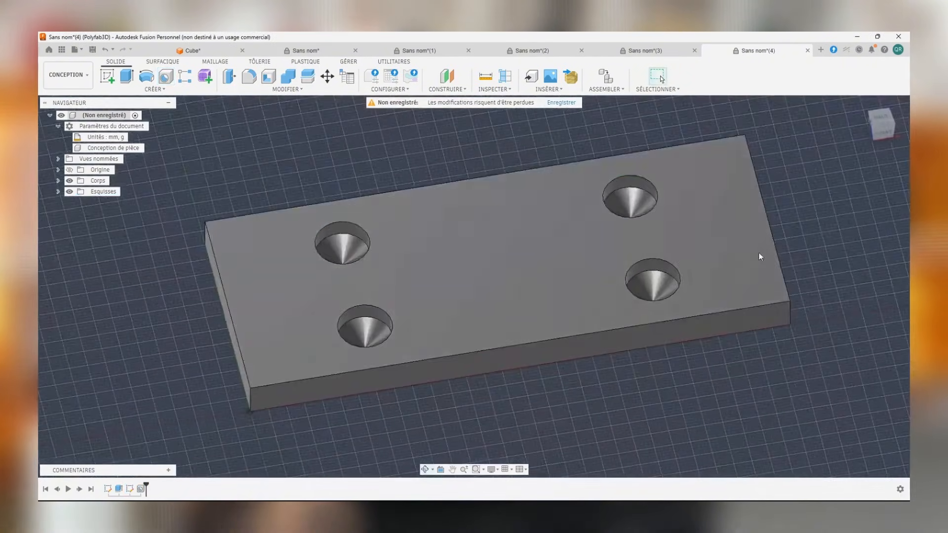
scroll(758, 253, down, 1)
mouse_move(647, 210)
shift+middle_down()
mouse_move(673, 254)
mouse_move(675, 210)
mouse_move(659, 247)
shift+middle_up()
scroll(675, 210, down, 2)
double_click(130, 489)
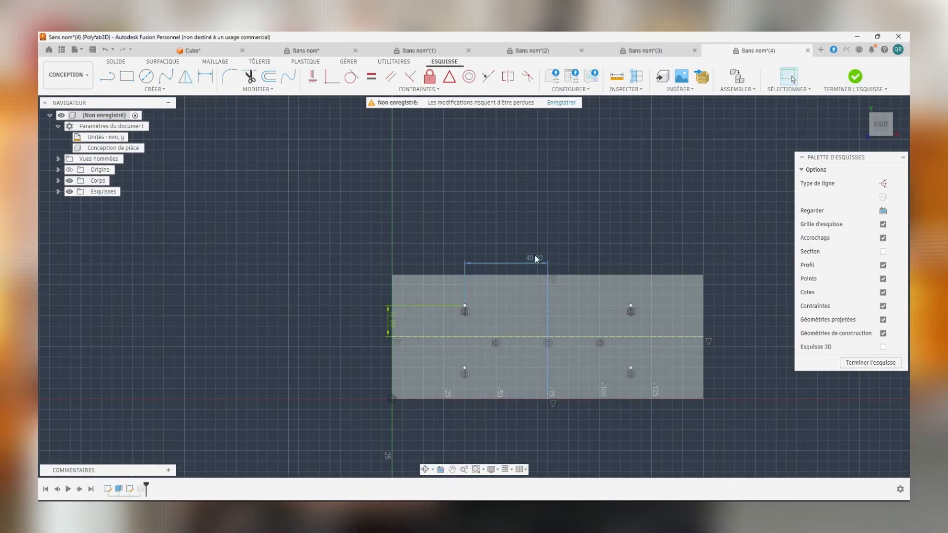
double_click(535, 256)
text(65)
key(Return)
click(855, 77)
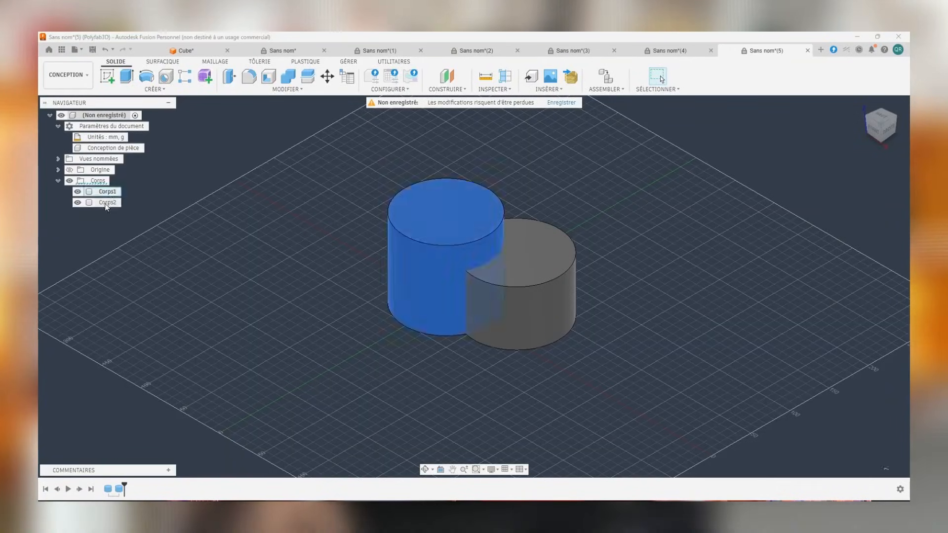
Set up a Combine with the taller cylinder as target body, the shorter cylinder as tool body and the Join operation
click(287, 89)
click(265, 157)
click(540, 338)
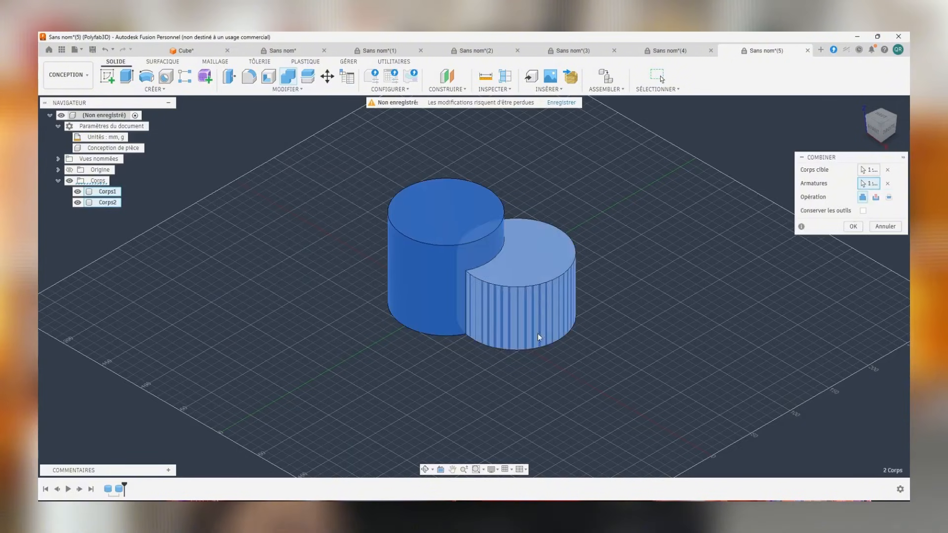
scroll(761, 260, down, 1)
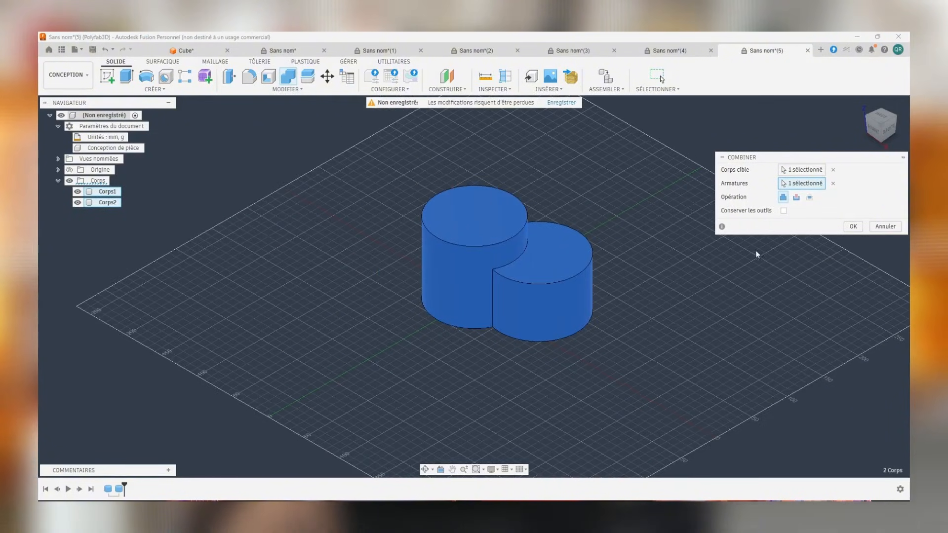
scroll(493, 239, up, 2)
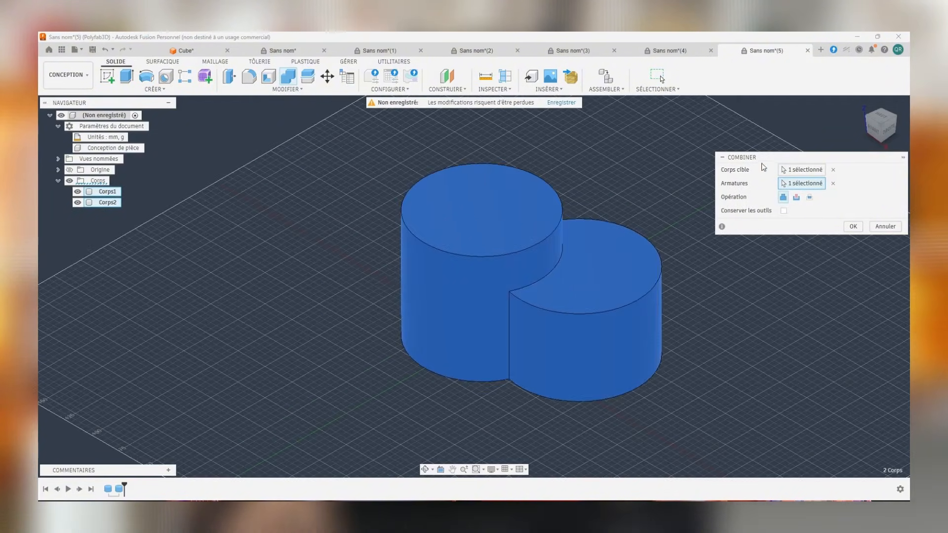
Try the Cut and Intersect operations on the two overlapping cylinders
click(797, 197)
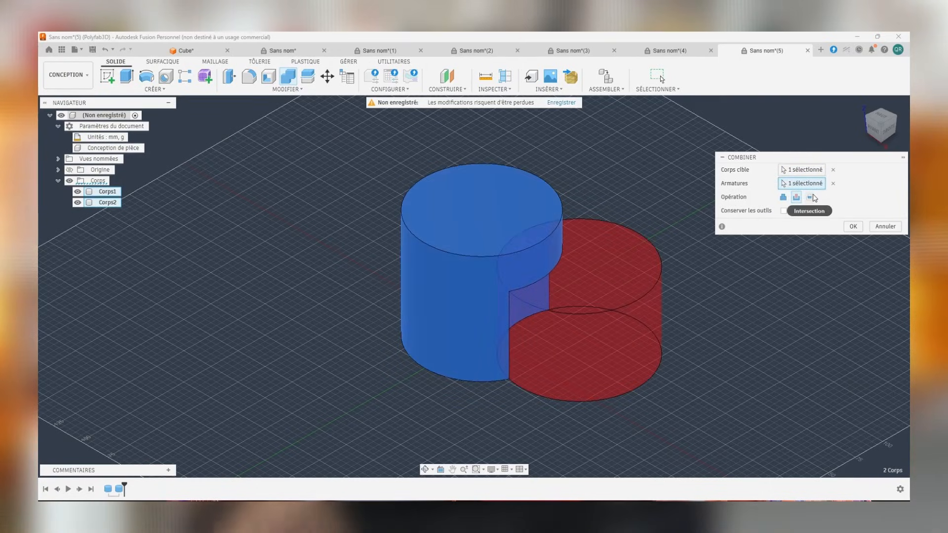
click(811, 198)
scroll(479, 245, up, 2)
shift+middle_drag(480, 246, 487, 311)
Set the Combine operation to Join without keeping the tools, and merge the two cylinders into one body
click(784, 197)
shift+middle_drag(601, 281, 600, 238)
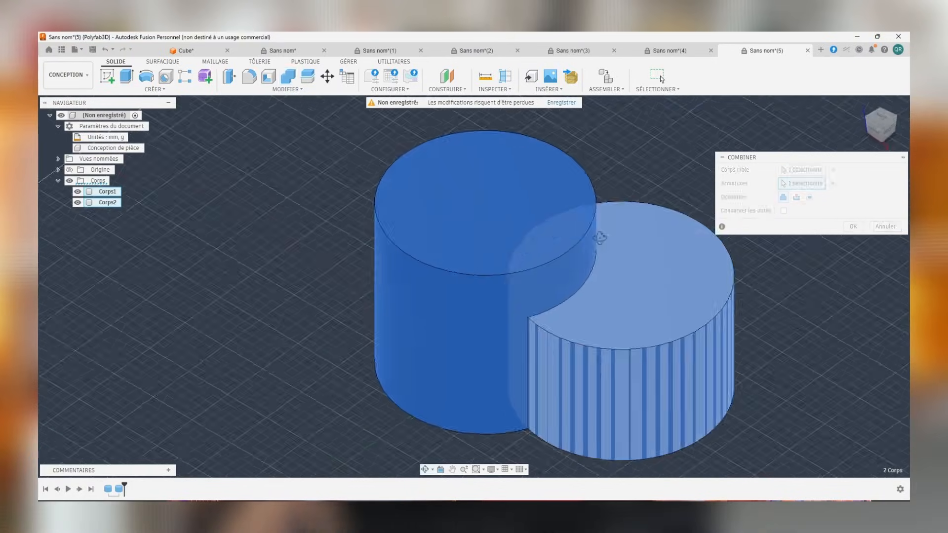
scroll(600, 238, down, 2)
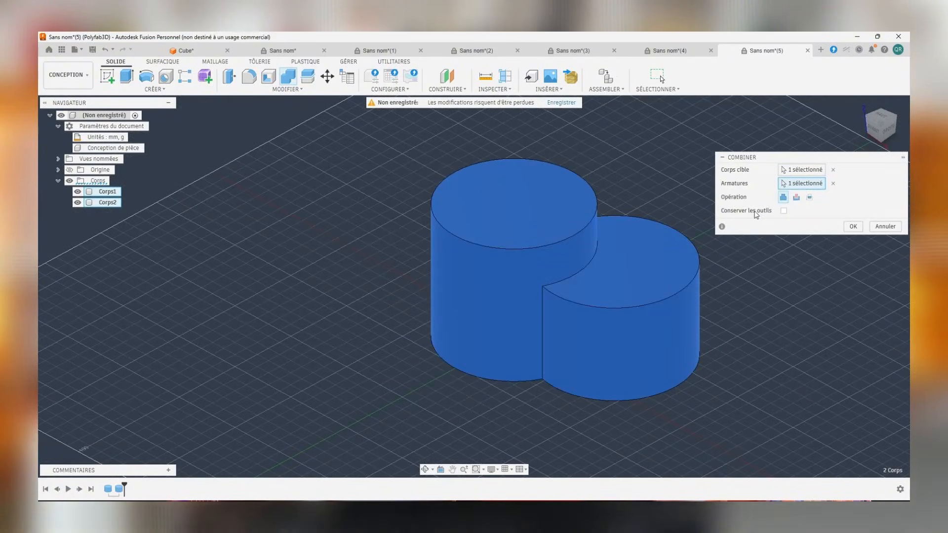
click(849, 227)
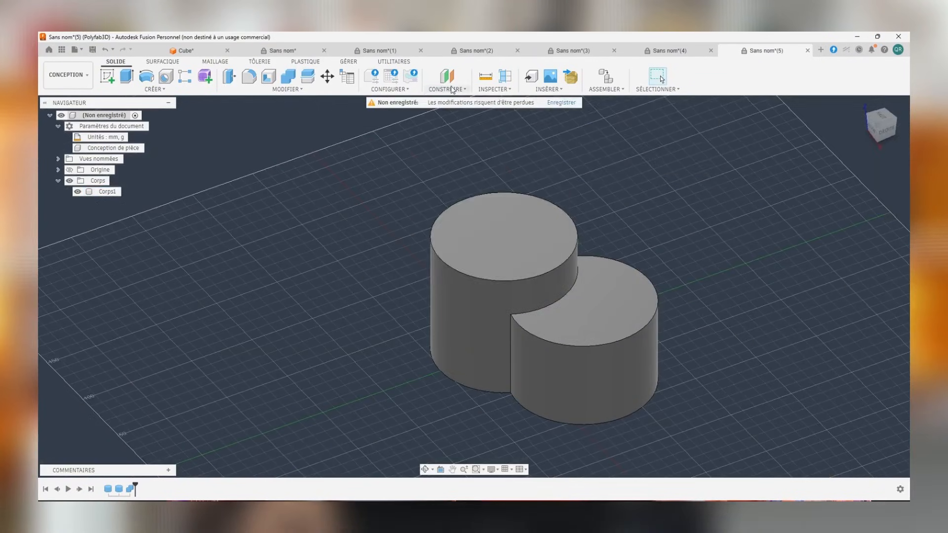
Create a construction plane offset downward from the taller cylinder's top face so that it crosses both cylinders
click(447, 88)
click(467, 111)
click(527, 228)
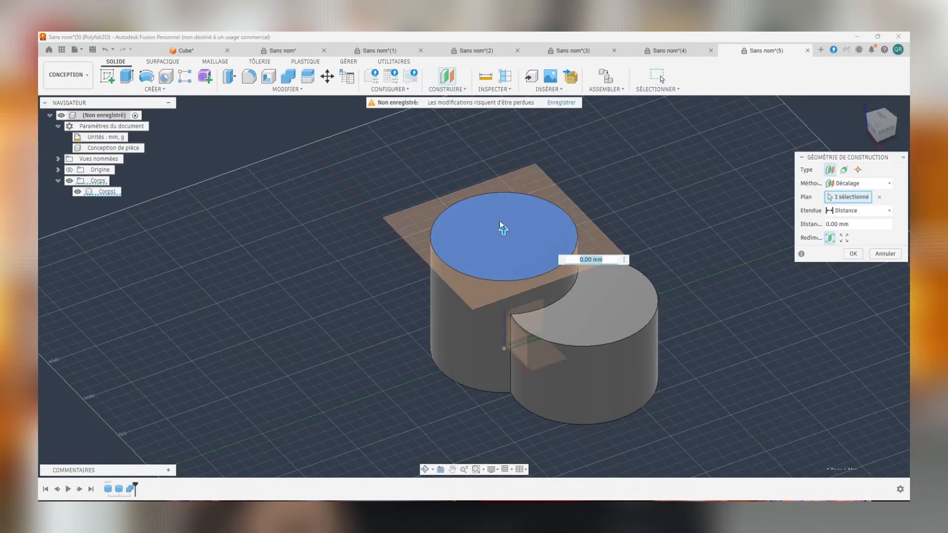
drag(504, 237, 498, 281)
click(853, 254)
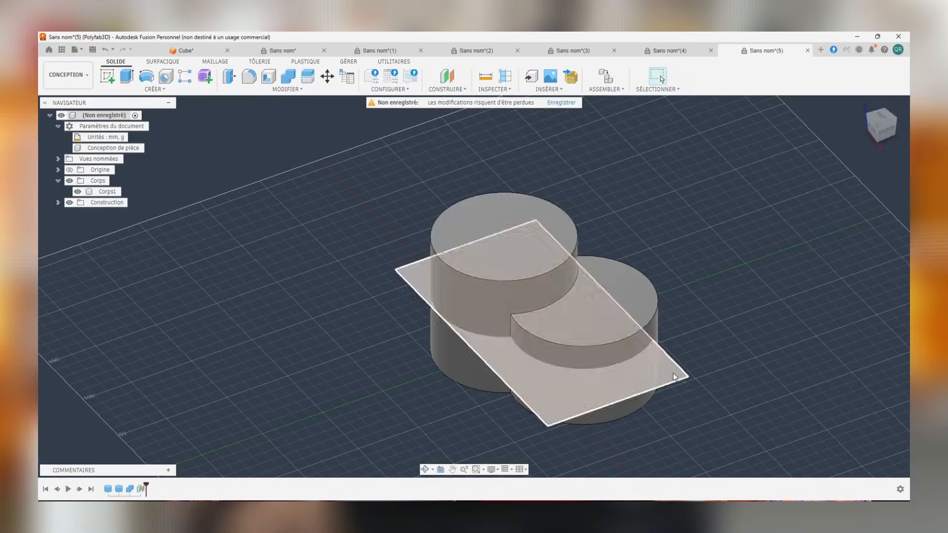
Split the combined cylinder body using the offset construction plane as the splitting tool
click(287, 89)
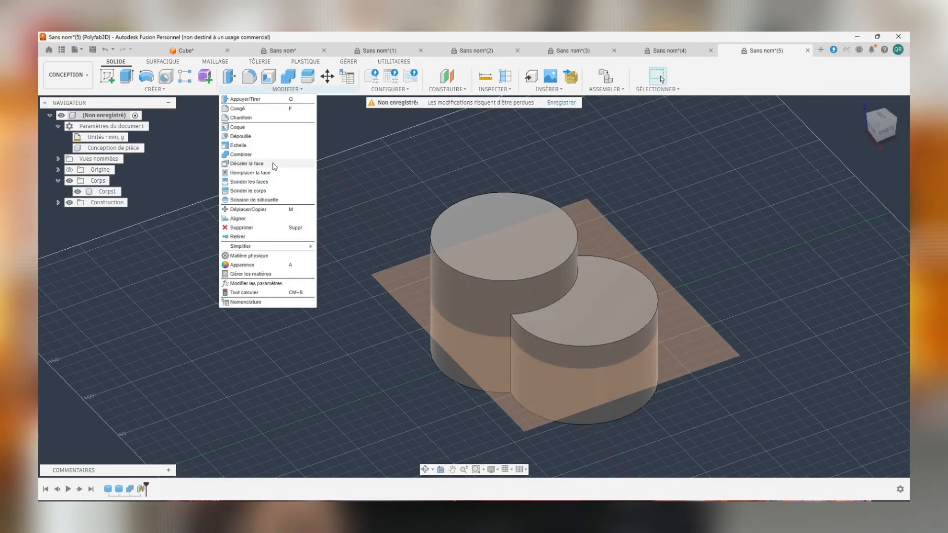
click(253, 192)
click(485, 272)
click(874, 183)
click(681, 319)
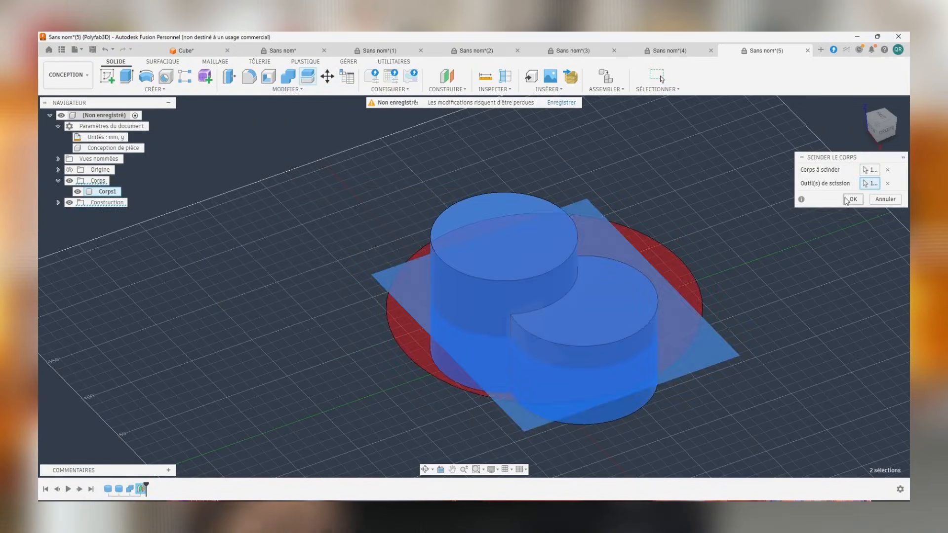
click(851, 200)
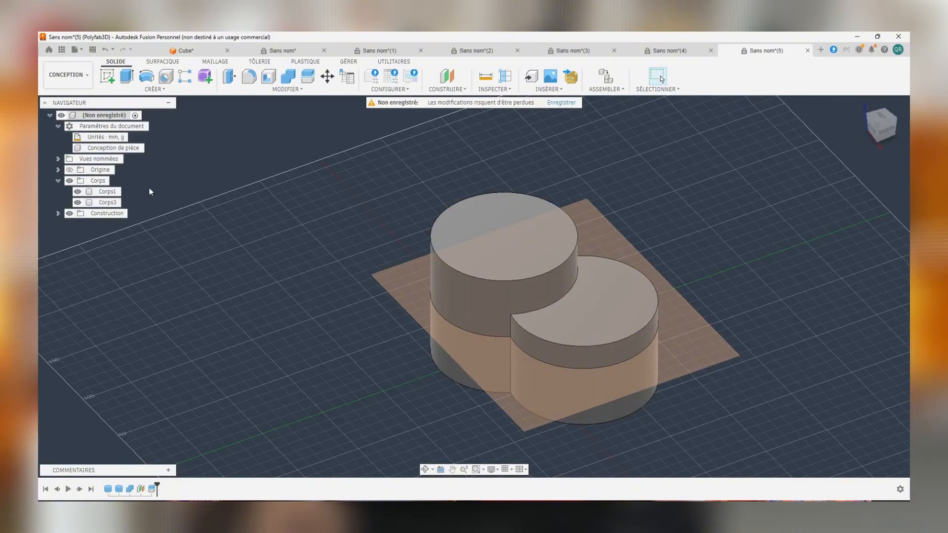
Move the upper half of the split body straight up, away from the lower half, and hide the construction plane
right_click(101, 200)
click(148, 209)
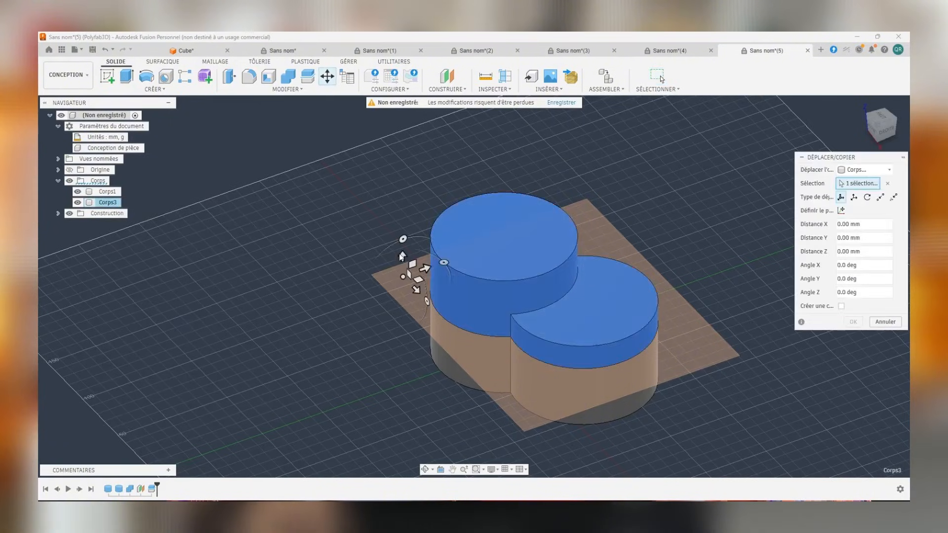
drag(401, 255, 403, 211)
key(Return)
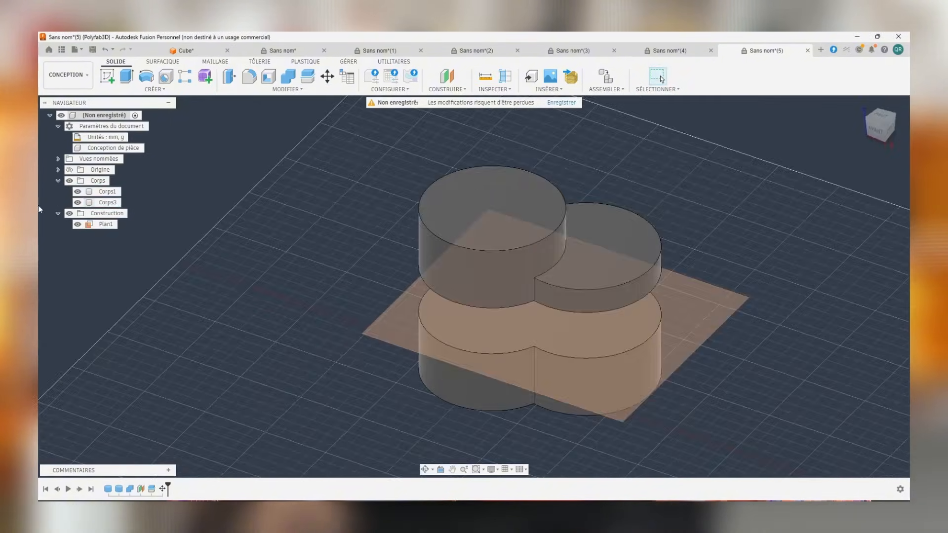
click(77, 224)
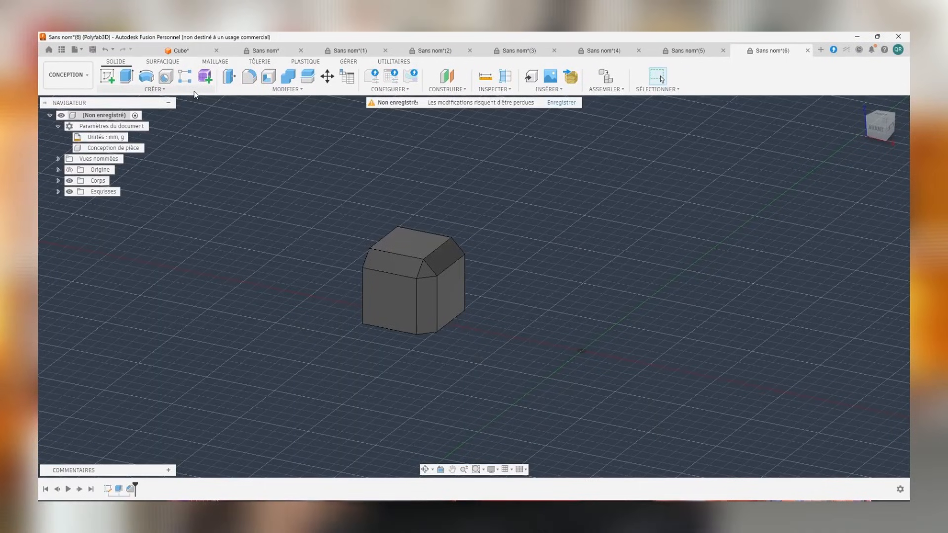
Mirror the chamfered cube body across the YZ origin plane as a new body
click(154, 88)
click(151, 285)
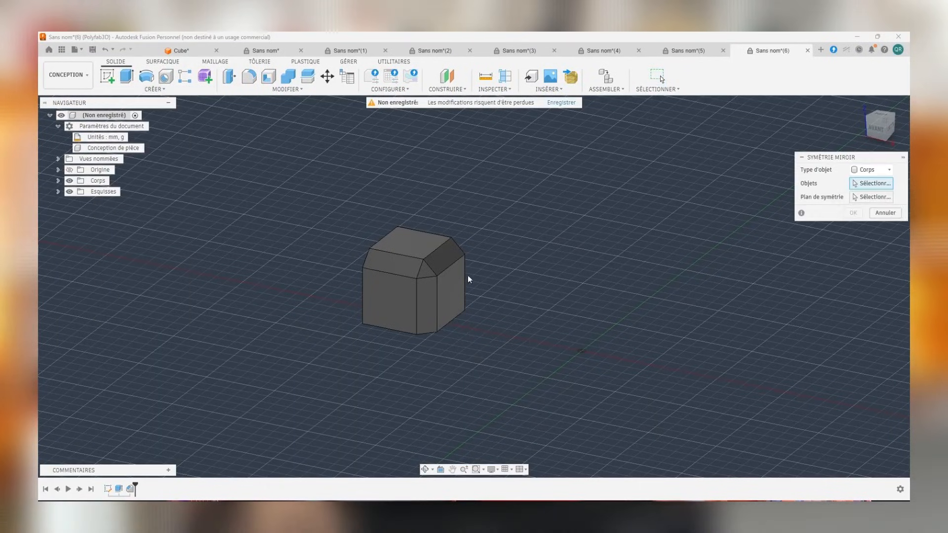
click(420, 276)
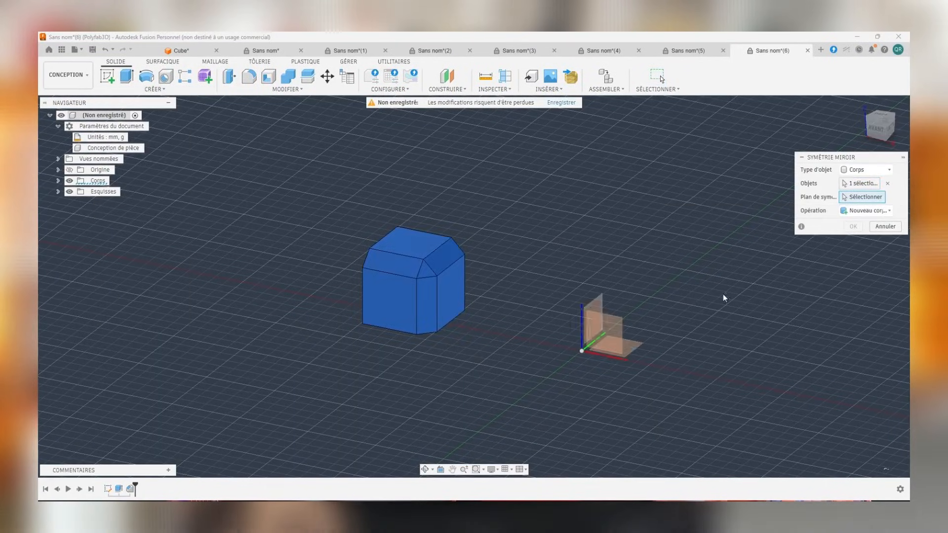
scroll(726, 296, up, 2)
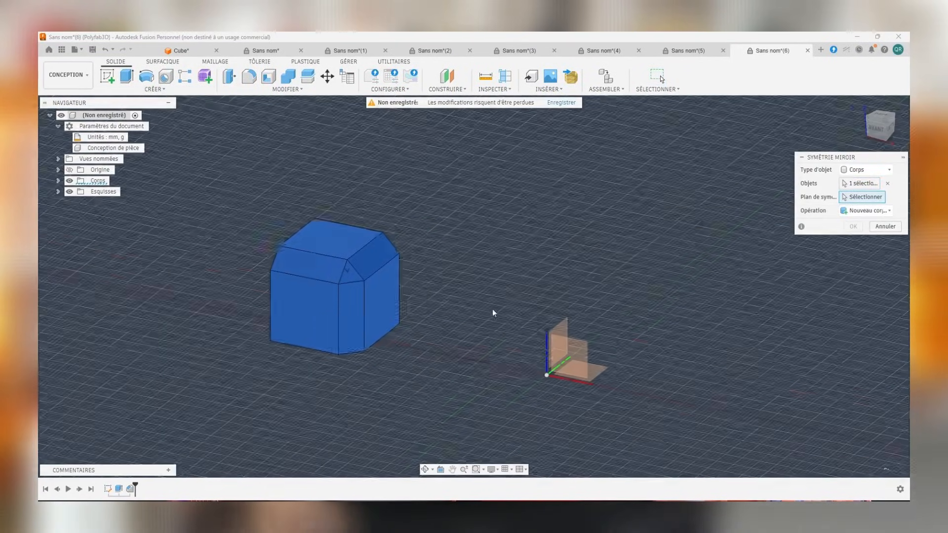
click(564, 328)
scroll(563, 325, down, 3)
middle_drag(491, 294, 586, 296)
click(852, 227)
Create a rectangular pattern of both cube bodies along the green Y axis, with quantity 5 over an extent of 220 mm
scroll(544, 277, down, 3)
click(154, 89)
click(218, 265)
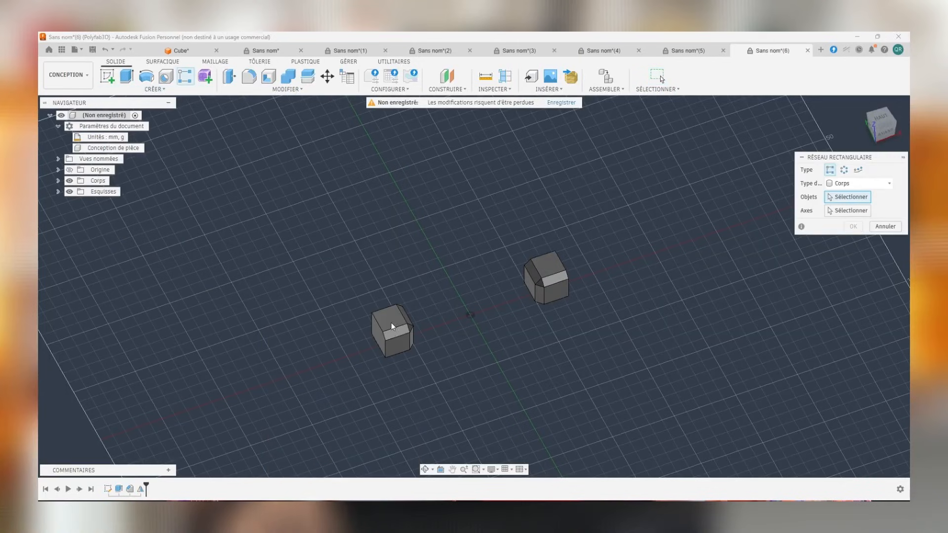
click(463, 308)
scroll(401, 278, down, 3)
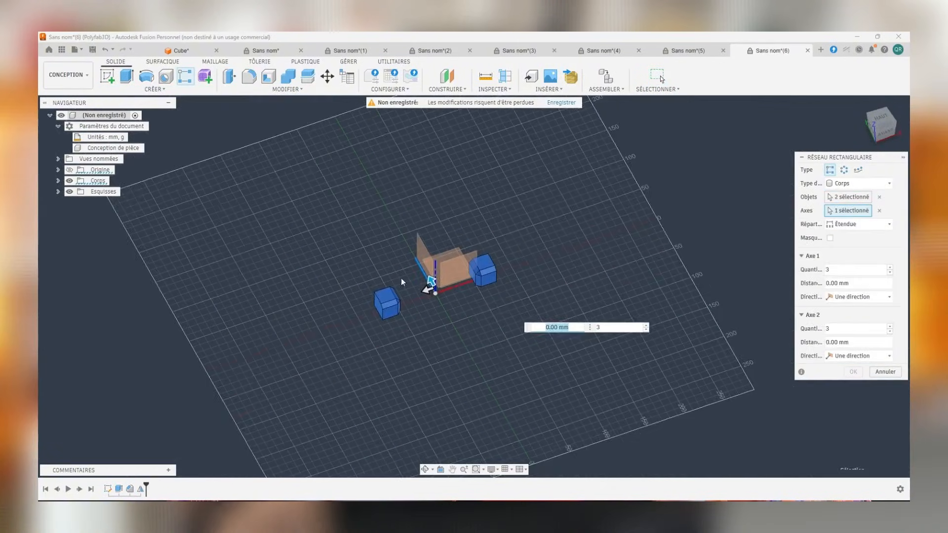
middle_drag(401, 277, 458, 330)
drag(491, 337, 479, 206)
text(5)
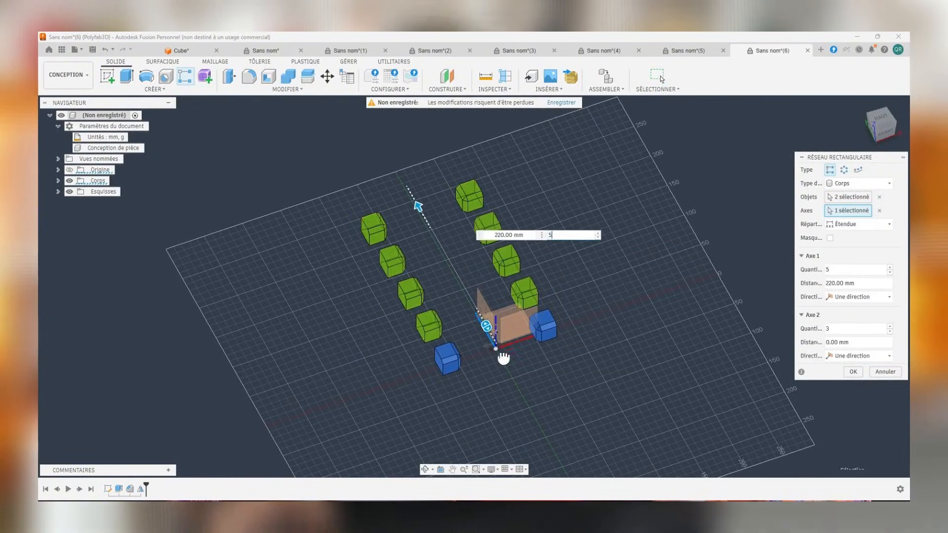
key(Return)
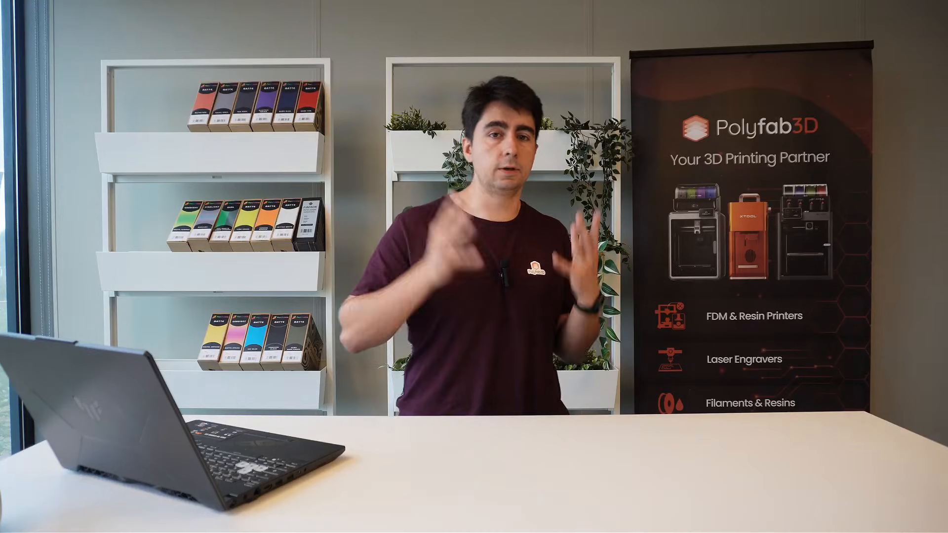